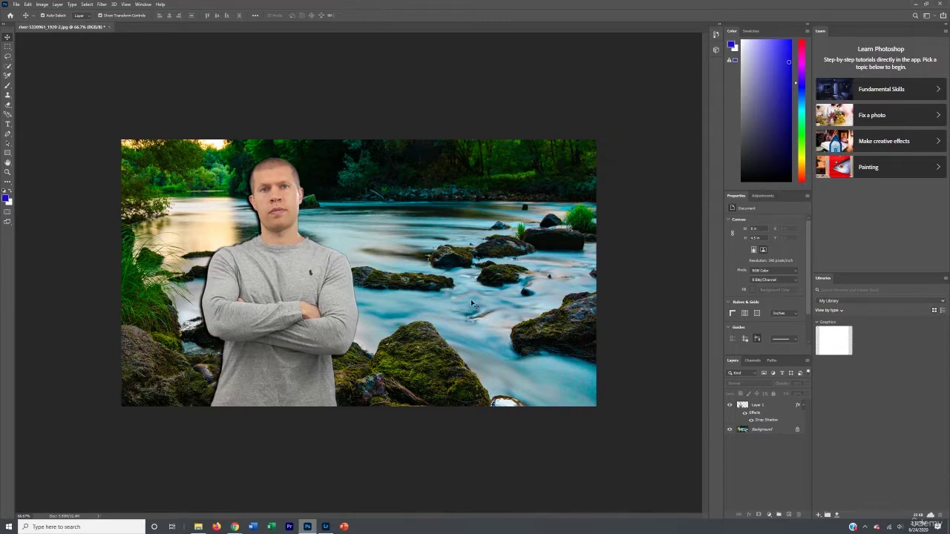
# Step: Add a white 'TRAVEL PHOTOGRAPHY' text line above the river
pyautogui.click(313, 315)
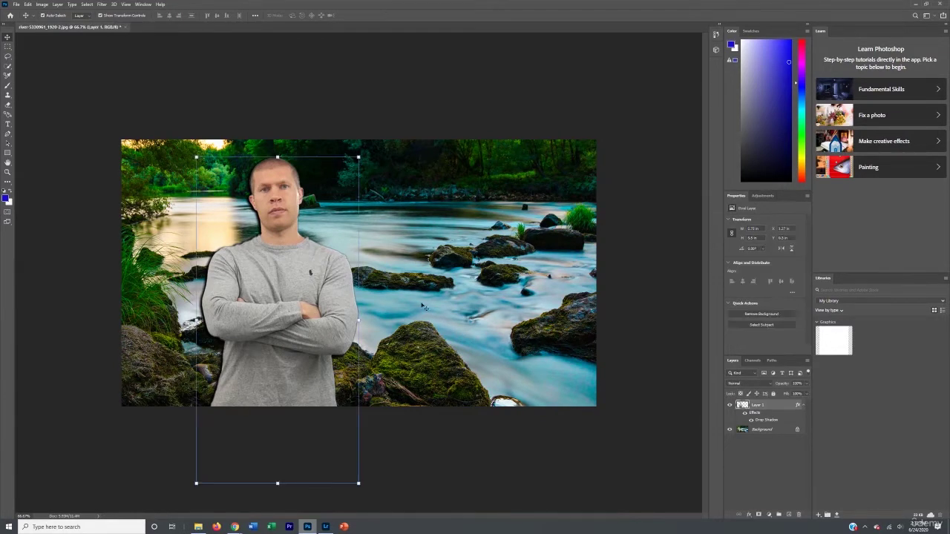
pyautogui.click(446, 327)
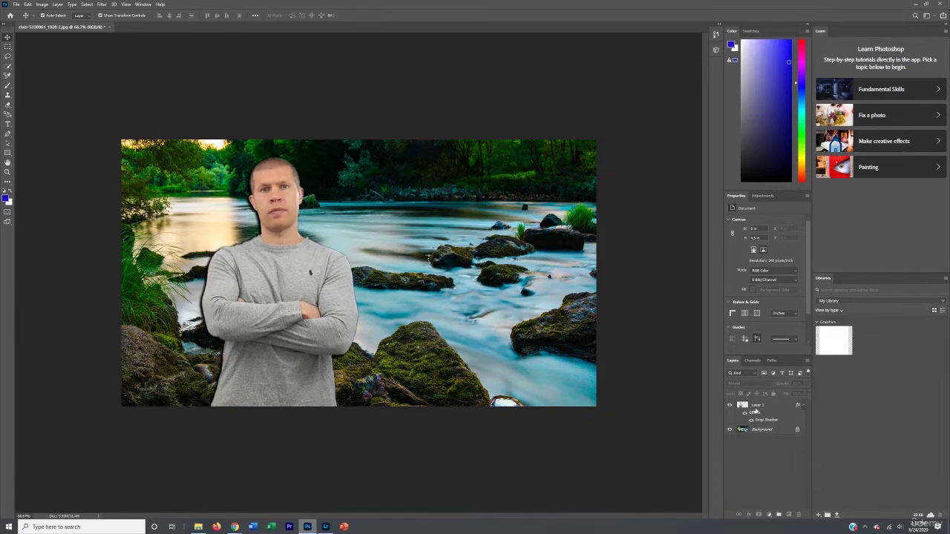
pyautogui.click(7, 124)
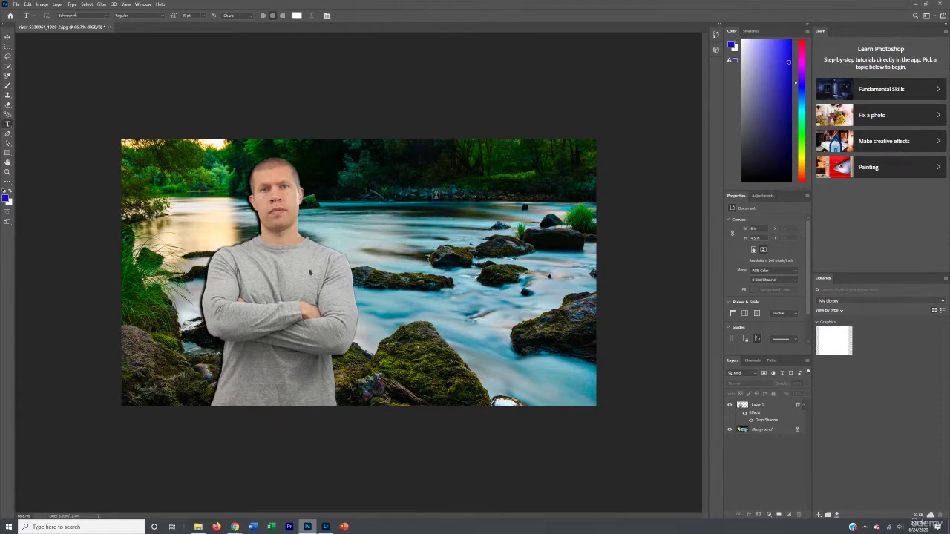
pyautogui.click(435, 195)
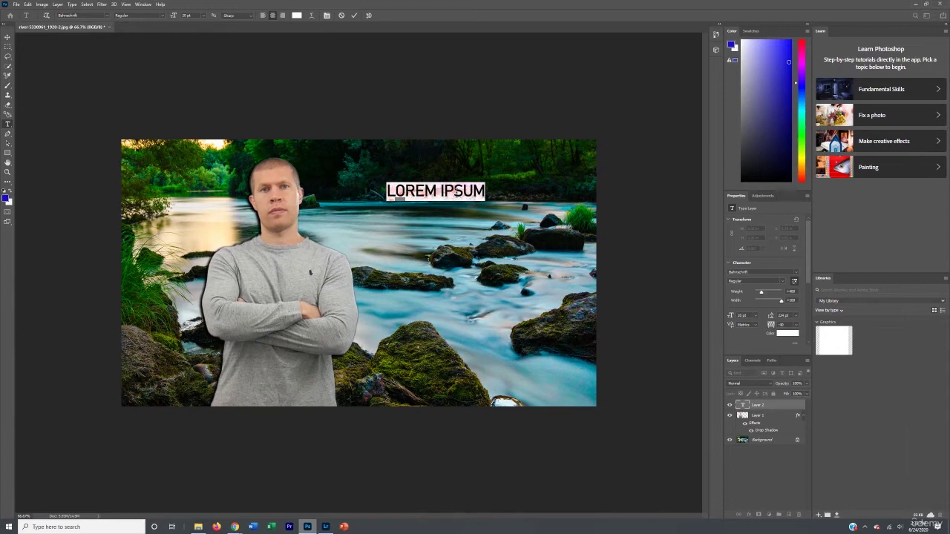
pyautogui.write('TRAVEL PHOT')
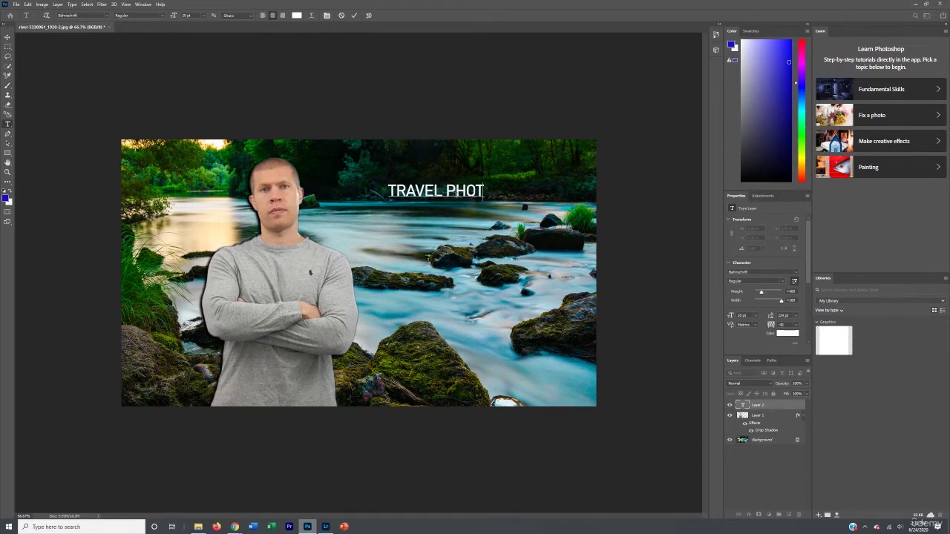
pyautogui.write('OGRAPHY')
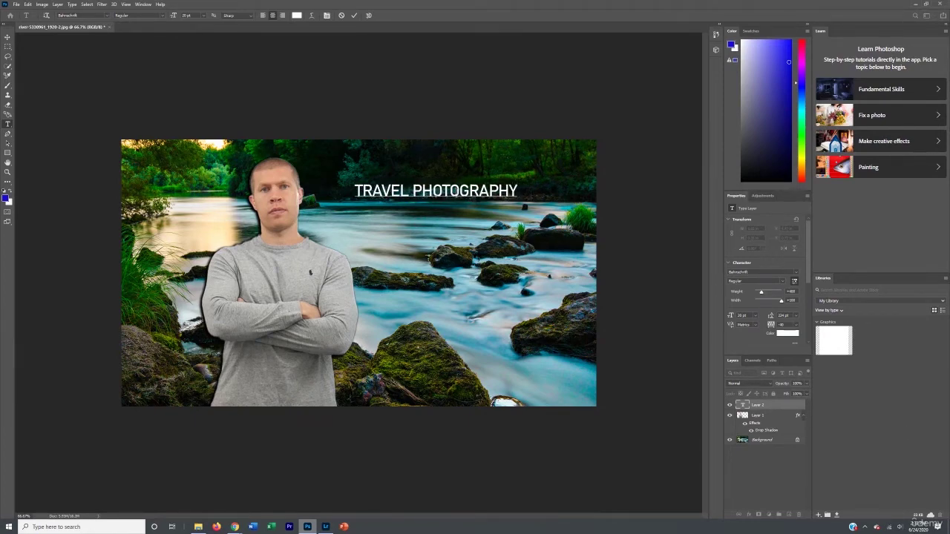
pyautogui.click(8, 36)
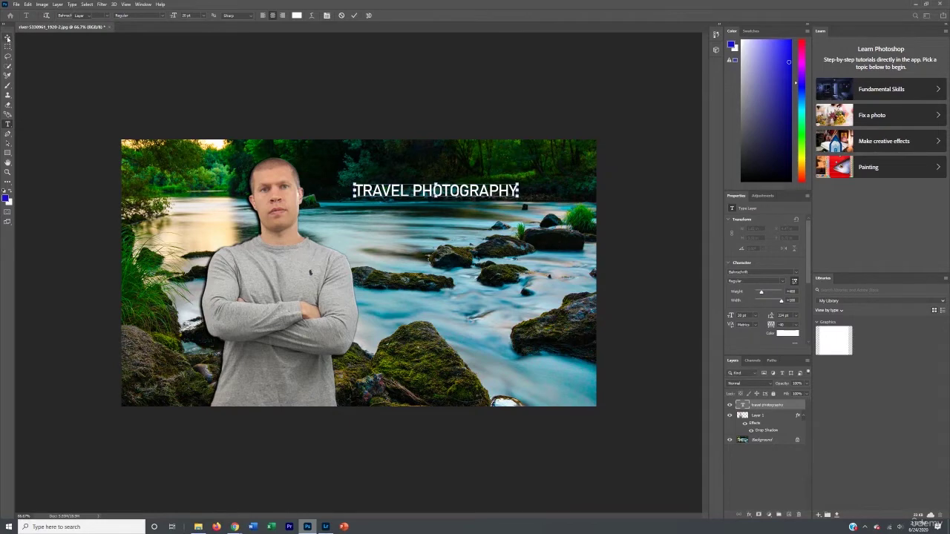
# Step: Enlarge the TRAVEL PHOTOGRAPHY title toward the top right of the scene
pyautogui.moveTo(519, 184); pyautogui.dragTo(526, 160)
pyautogui.press('Return')
pyautogui.press('v')
pyautogui.click(277, 298)
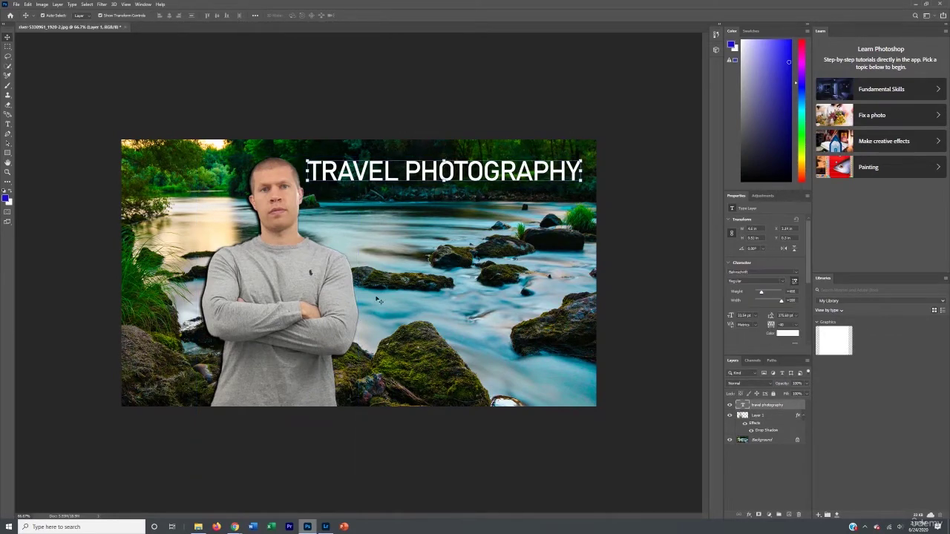
# Step: Shift the cut-out man further toward the left edge
pyautogui.moveTo(282, 331); pyautogui.dragTo(240, 331)
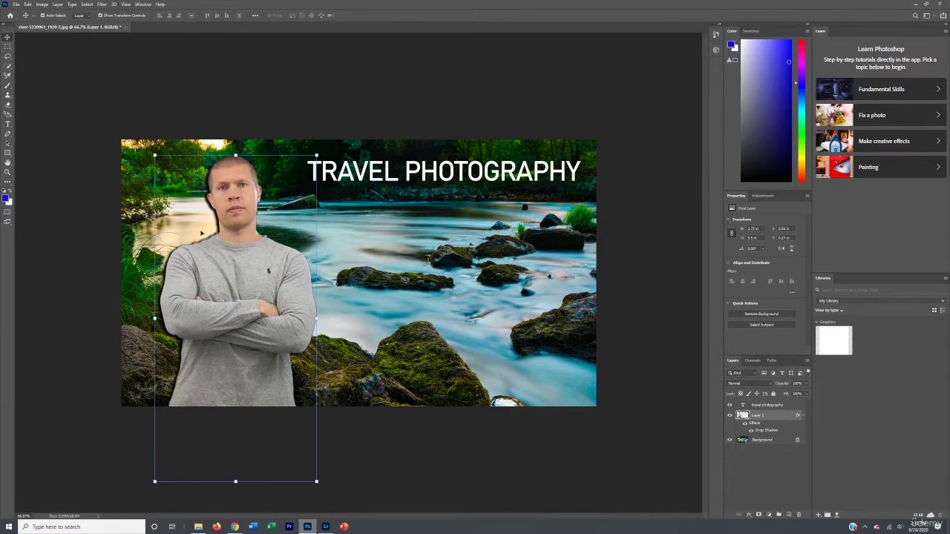
pyautogui.hotkey('ctrl', 'h')
pyautogui.moveTo(216, 318); pyautogui.dragTo(221, 317)
# Step: Fine-tune the TRAVEL PHOTOGRAPHY title's size and position with Free Transform, then duplicate it
pyautogui.click(495, 168)
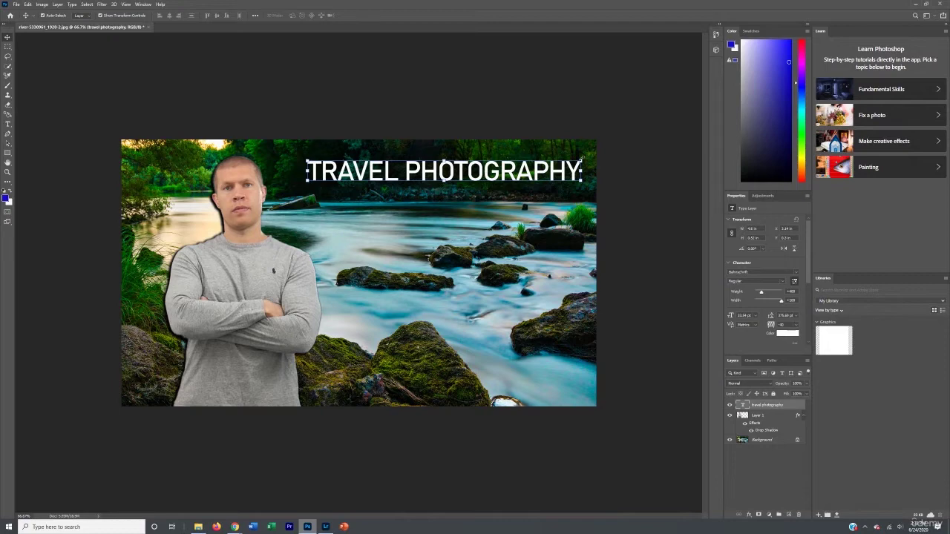
pyautogui.hotkey('ctrl', 't')
pyautogui.moveTo(538, 180); pyautogui.dragTo(539, 182)
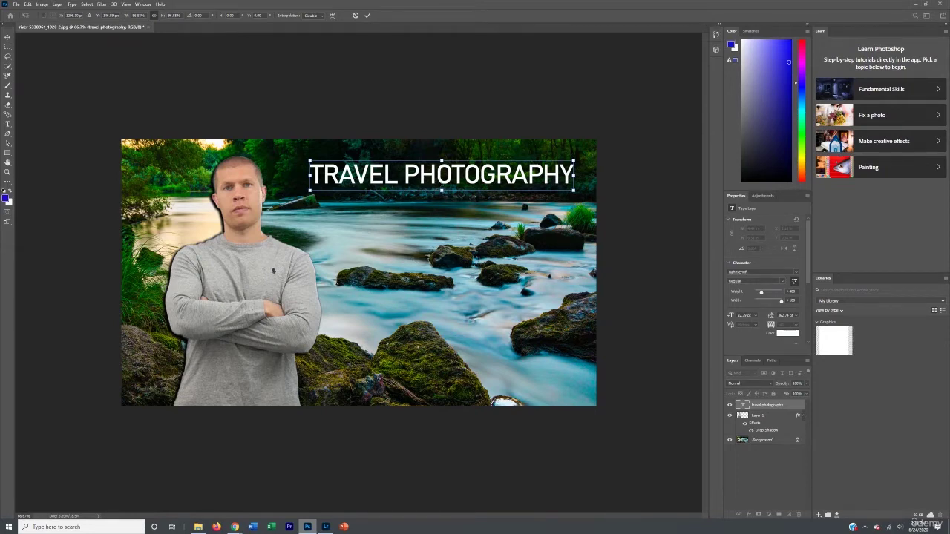
pyautogui.rightClick(440, 181)
pyautogui.press('Escape')
pyautogui.press('Return')
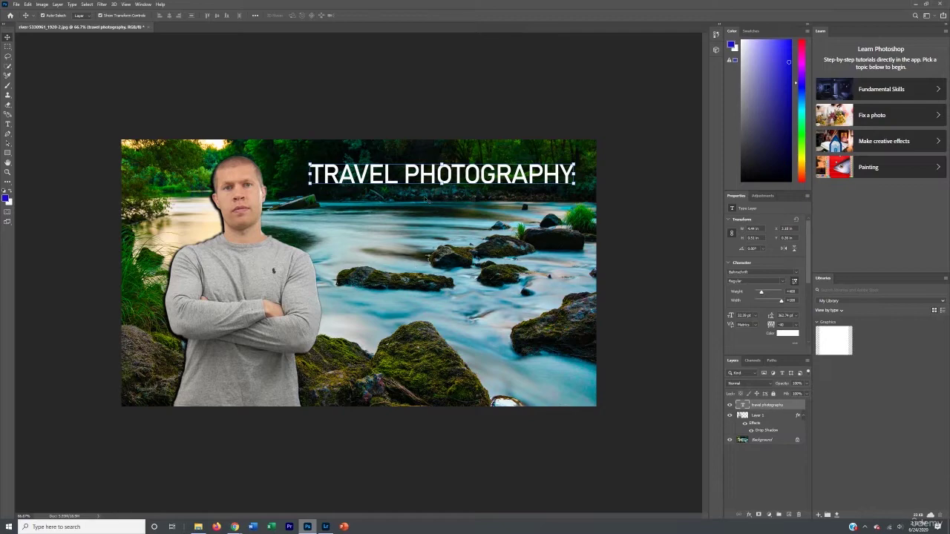
pyautogui.hotkey('ctrl', 'j')
# Step: Retype the title copy as 'MADE SIMPLE' and place it under TRAVEL PHOTOGRAPHY
pyautogui.moveTo(497, 183); pyautogui.dragTo(414, 282)
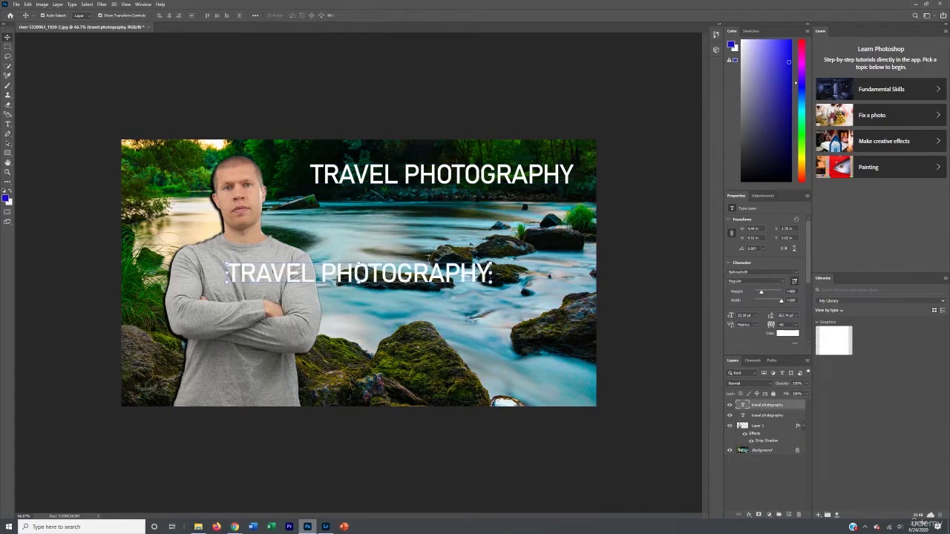
pyautogui.doubleClick(359, 275)
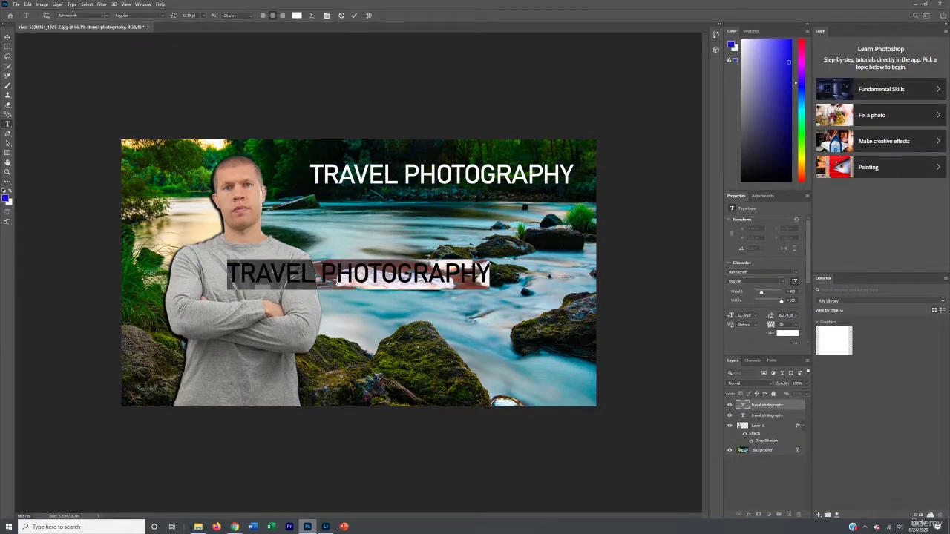
pyautogui.write('MADE SIMPLE')
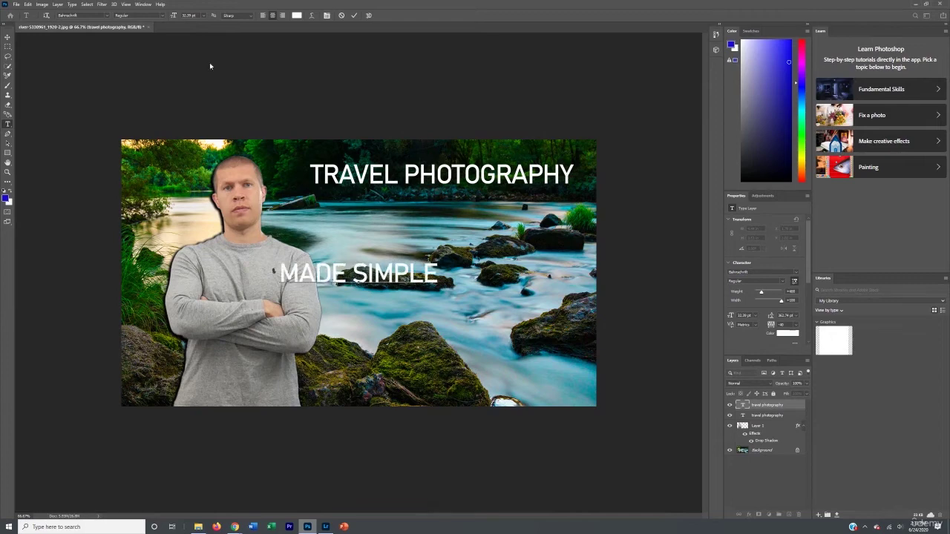
pyautogui.click(7, 37)
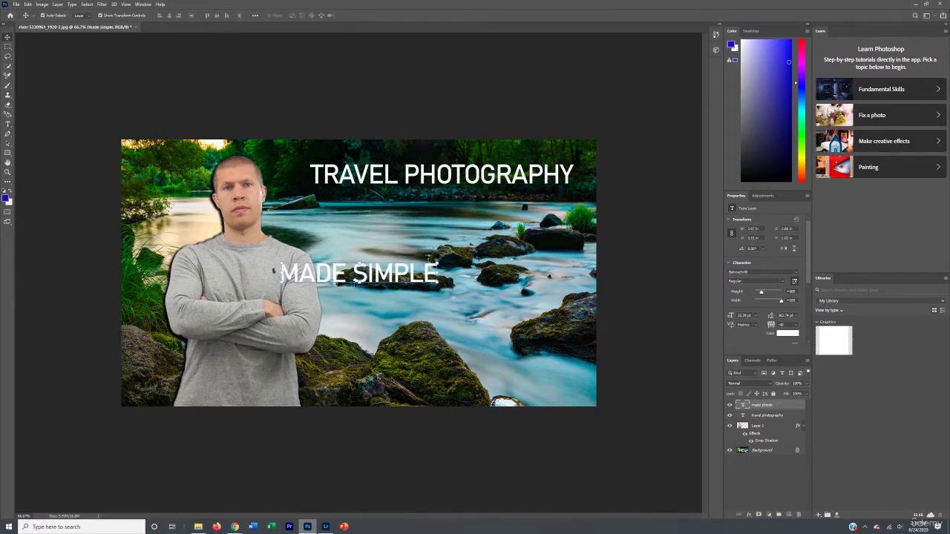
pyautogui.moveTo(370, 263); pyautogui.dragTo(452, 189)
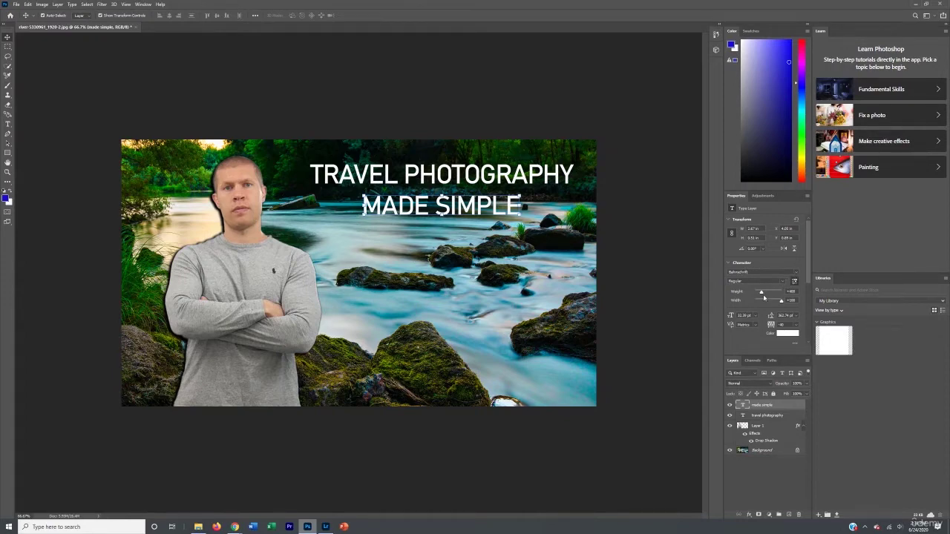
# Step: Keep MADE SIMPLE white and move it slightly lower beneath the title
pyautogui.click(787, 333)
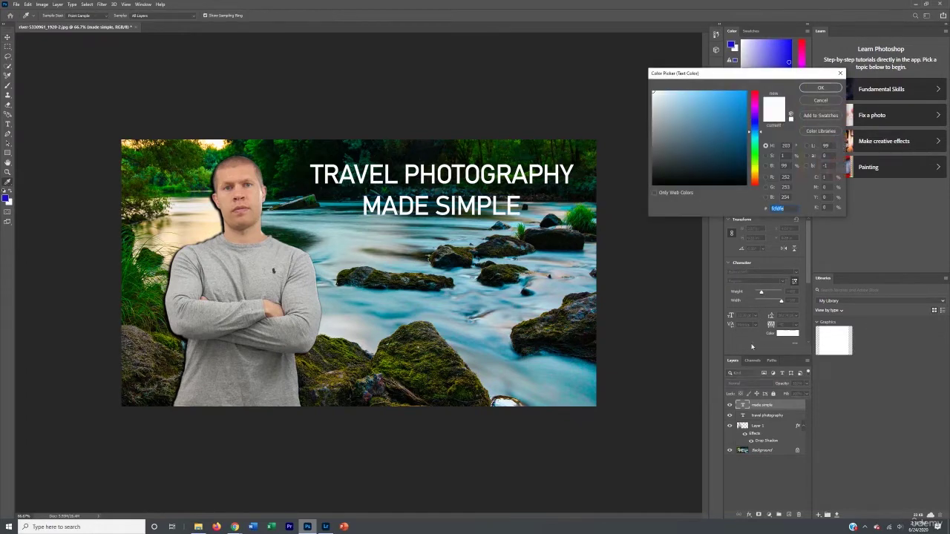
pyautogui.press('Return')
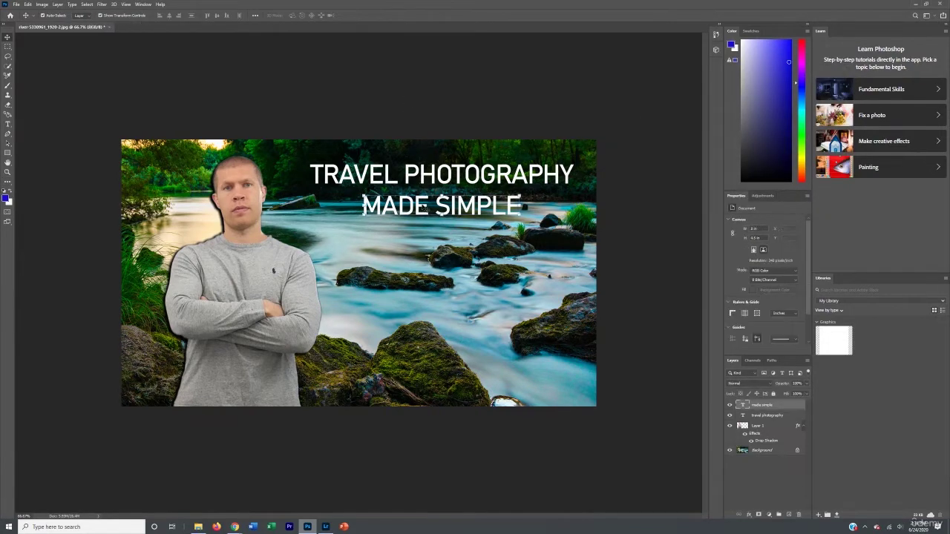
pyautogui.doubleClick(425, 205)
pyautogui.click(419, 130)
pyautogui.press('v')
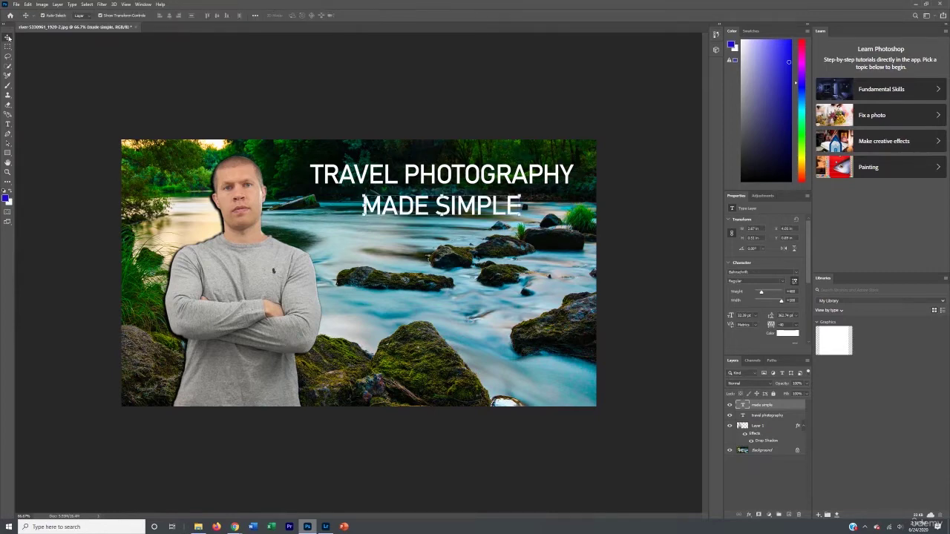
pyautogui.moveTo(416, 177); pyautogui.dragTo(417, 188)
pyautogui.click(398, 107)
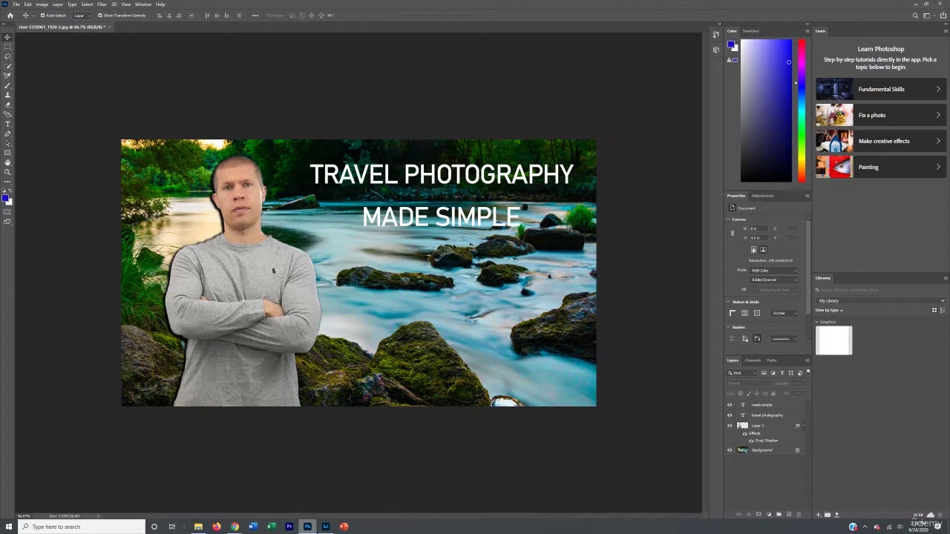
pyautogui.click(453, 221)
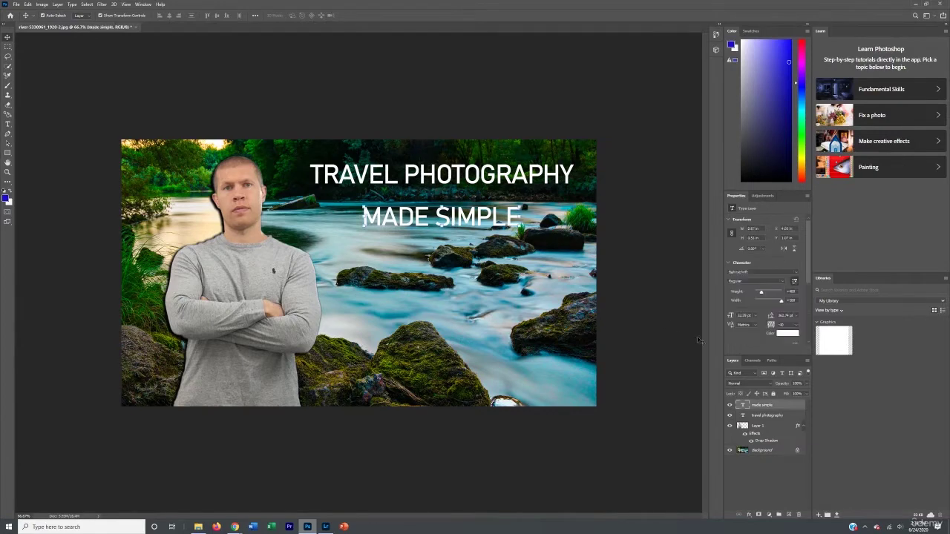
# Step: Try Outer Glow and Drop Shadow on MADE SIMPLE in Blending Options, adjusting glow noise
pyautogui.rightClick(761, 408)
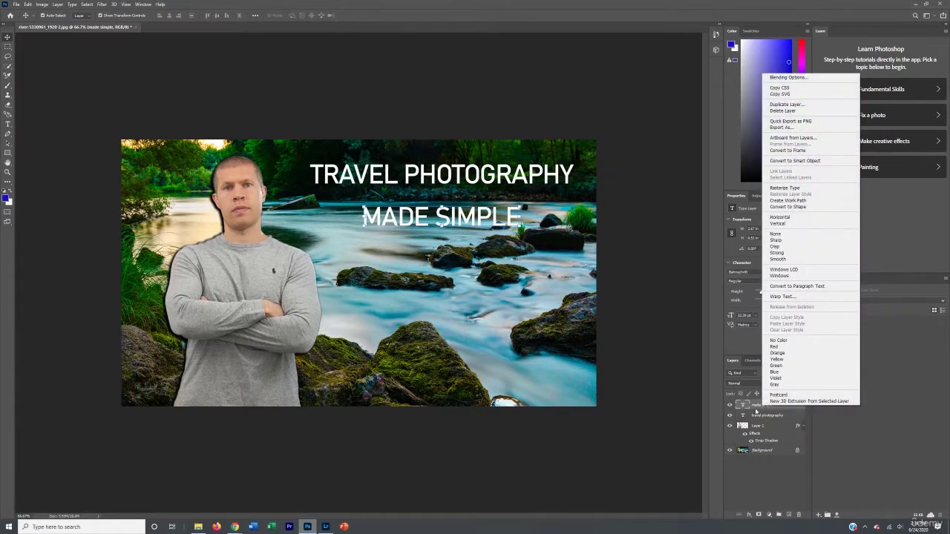
pyautogui.click(794, 78)
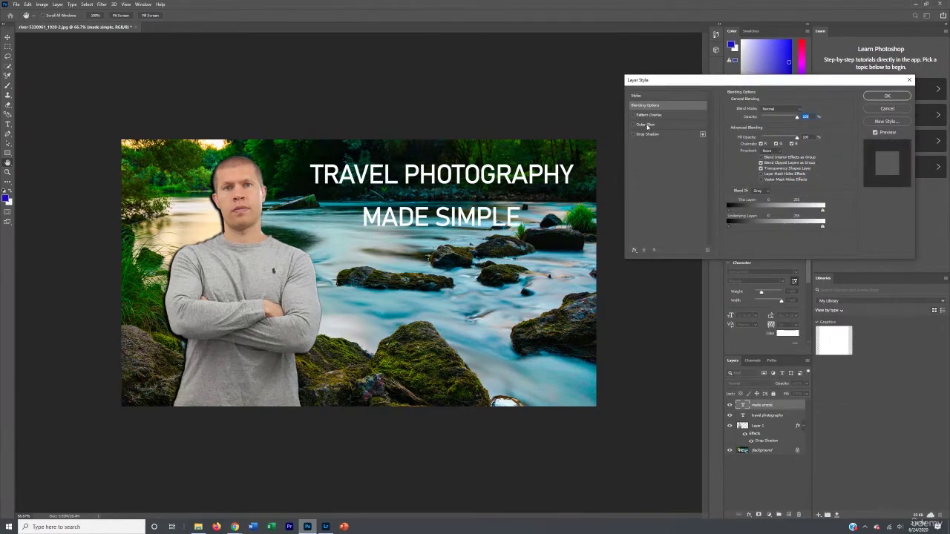
pyautogui.click(643, 124)
pyautogui.click(638, 134)
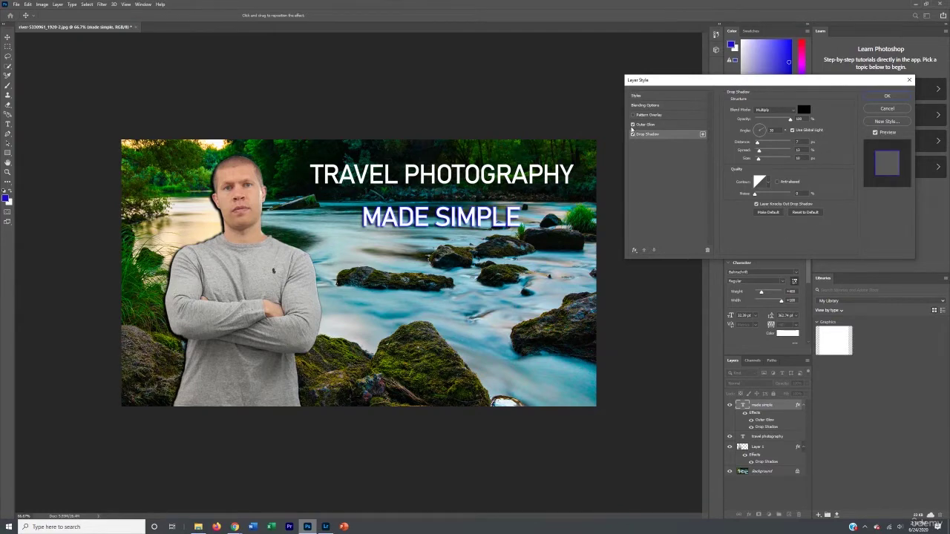
pyautogui.click(632, 124)
pyautogui.click(632, 135)
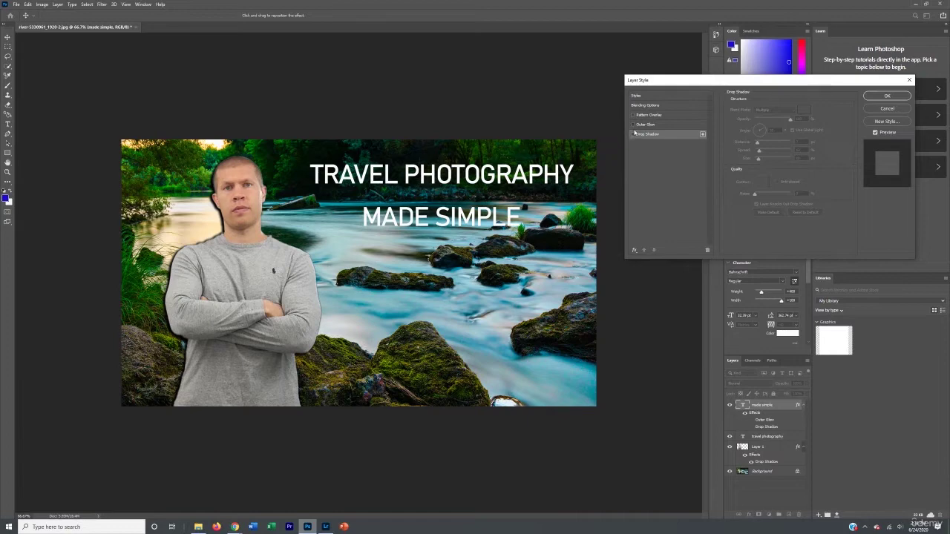
pyautogui.click(632, 125)
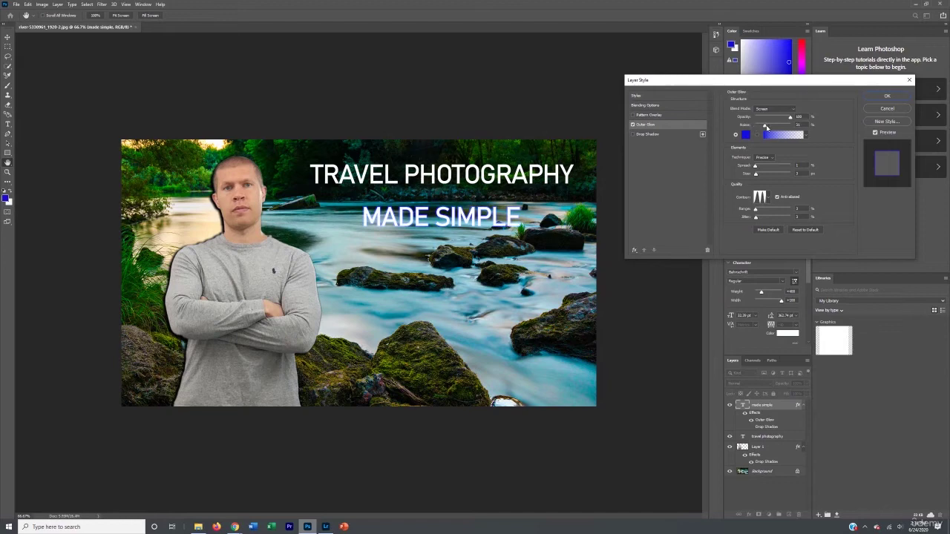
pyautogui.click(754, 126)
# Step: Try red, yellow, red-orange and cyan glow colours, then discard the colour change
pyautogui.click(745, 134)
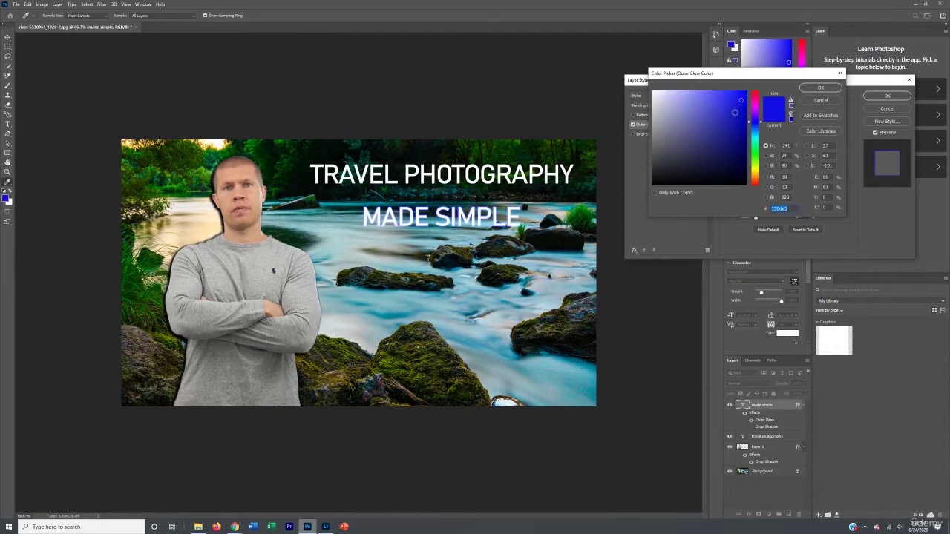
pyautogui.click(755, 93)
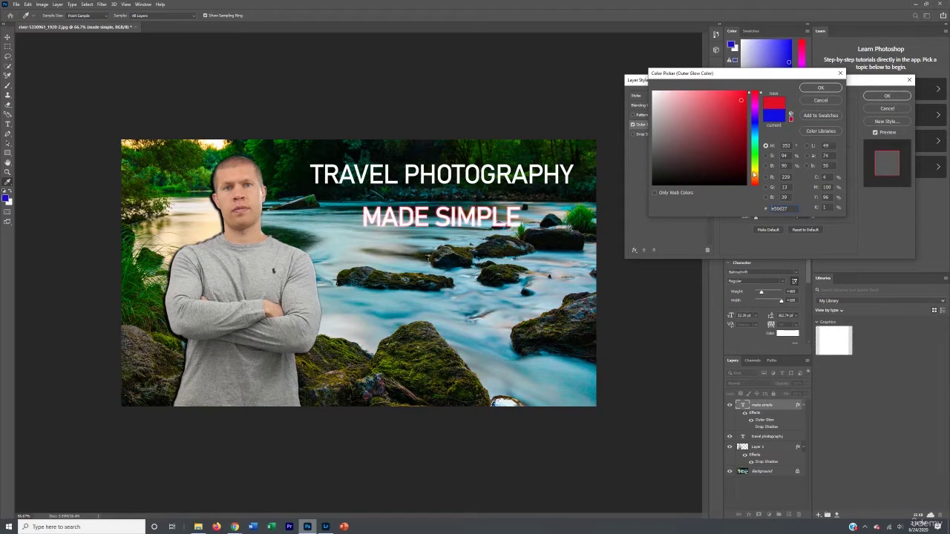
pyautogui.click(755, 171)
pyautogui.click(754, 183)
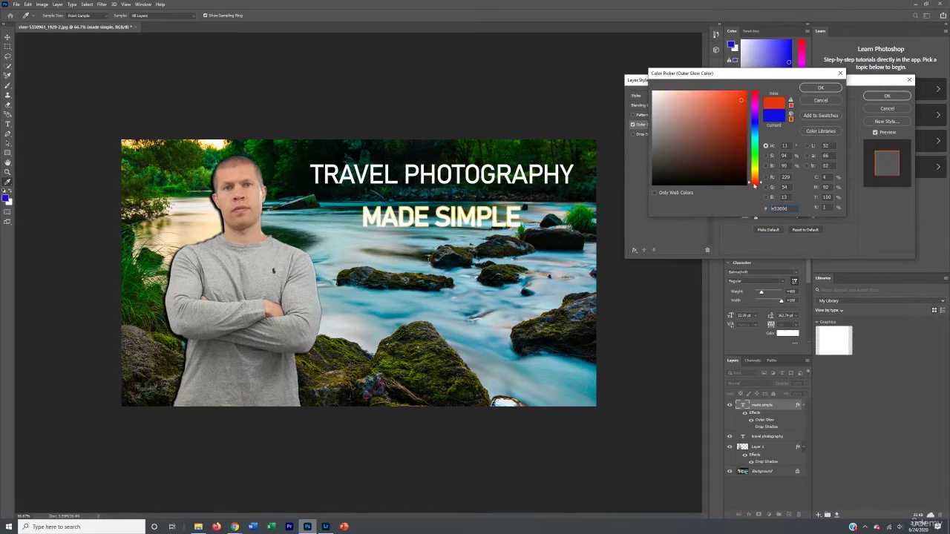
pyautogui.click(755, 133)
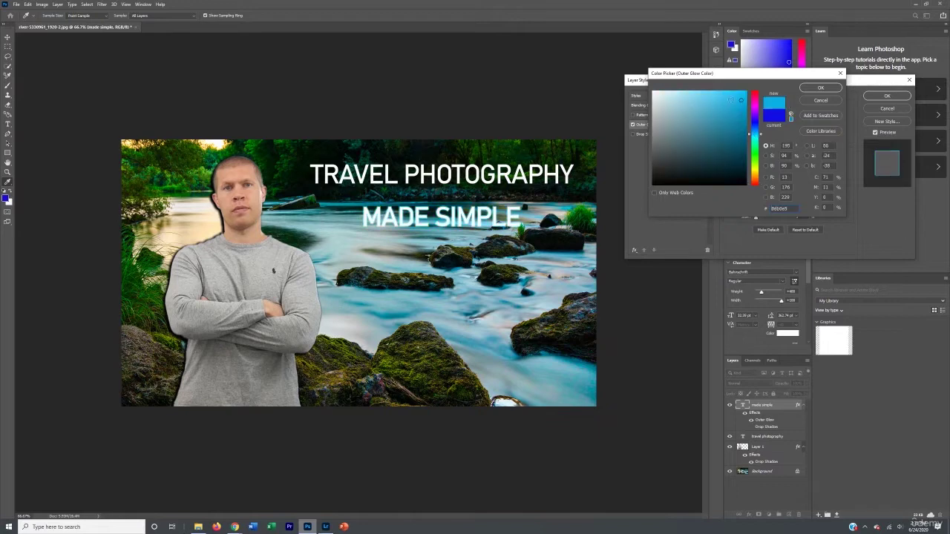
pyautogui.click(829, 101)
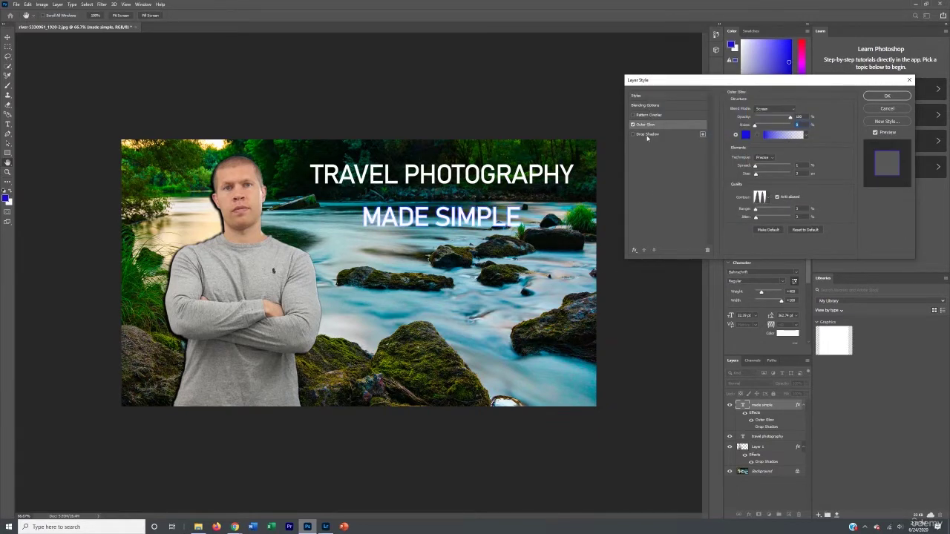
# Step: Turn off glow and shadow, cancel the Layer Style, and nudge MADE SIMPLE lower
pyautogui.click(632, 124)
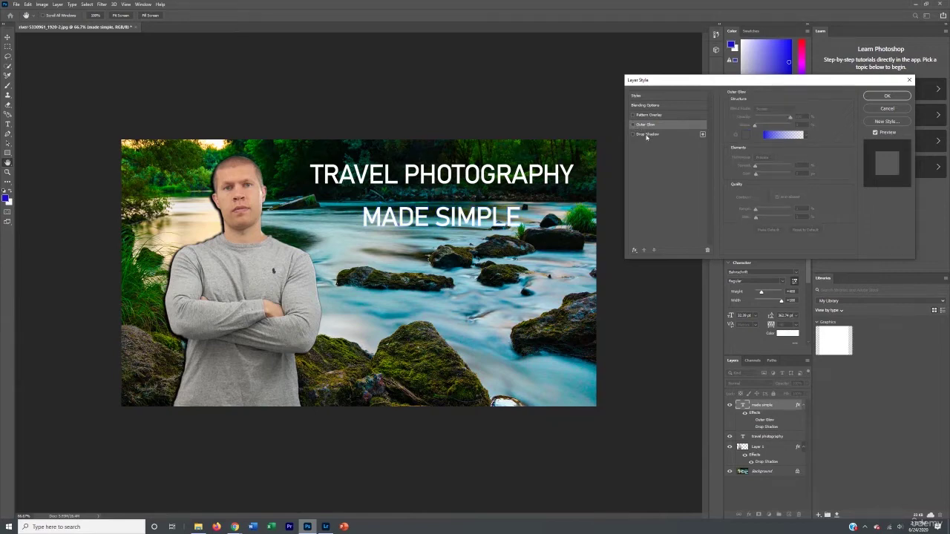
pyautogui.click(632, 134)
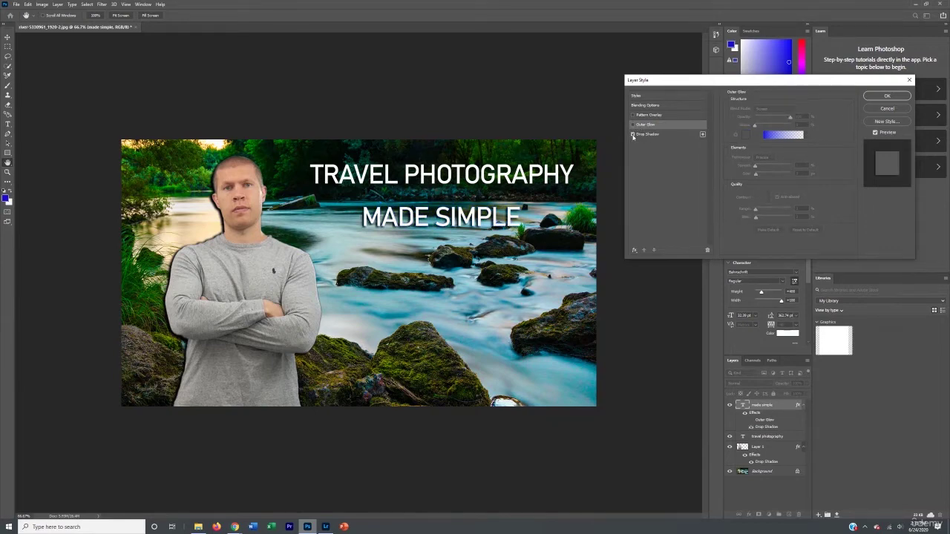
pyautogui.click(632, 124)
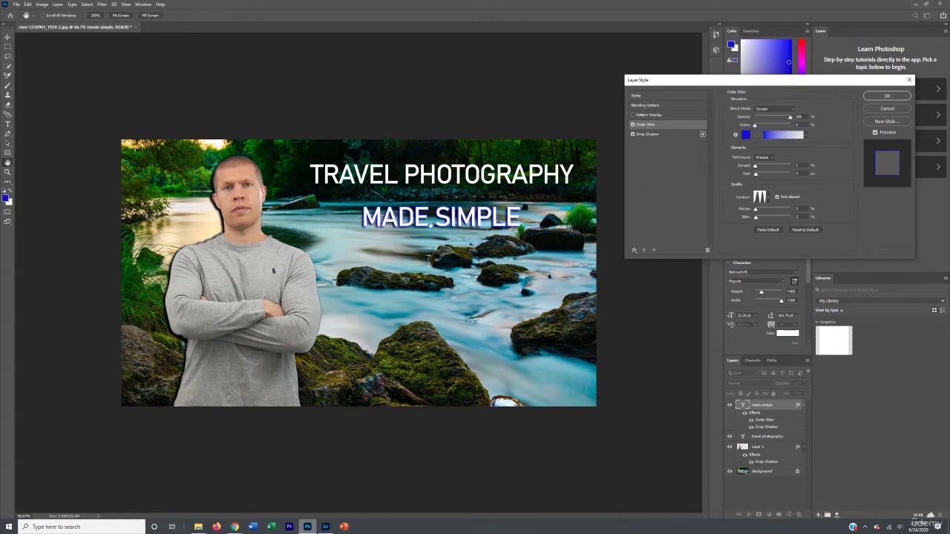
pyautogui.click(632, 123)
pyautogui.click(632, 134)
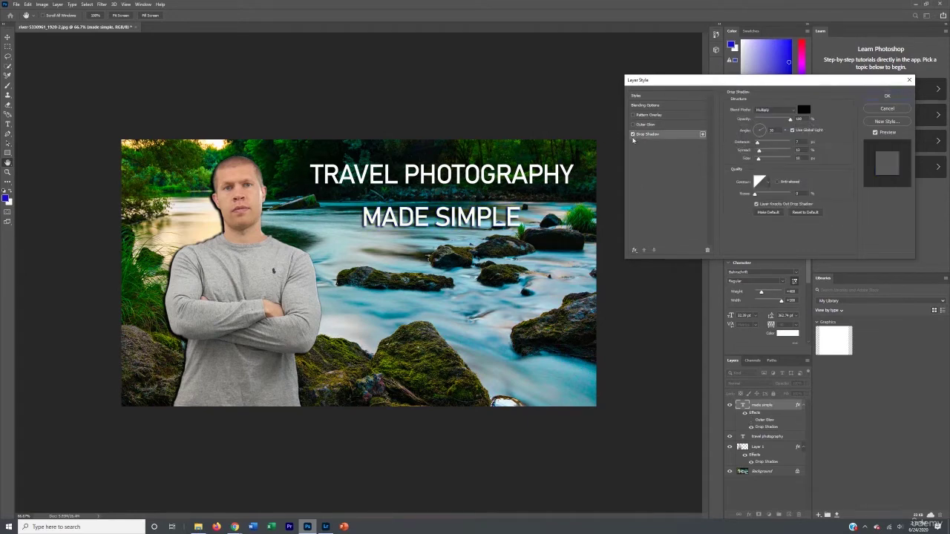
pyautogui.click(632, 135)
pyautogui.click(887, 108)
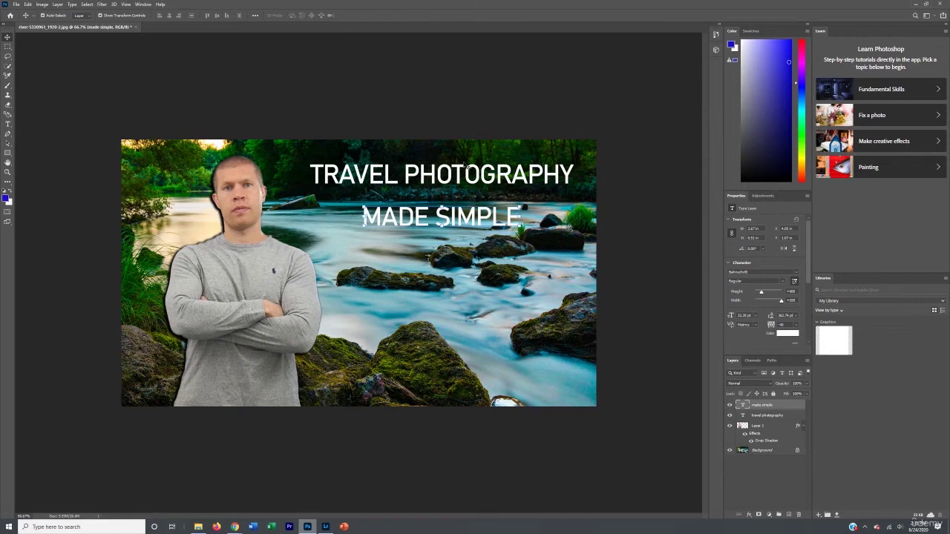
pyautogui.moveTo(449, 215); pyautogui.dragTo(448, 220)
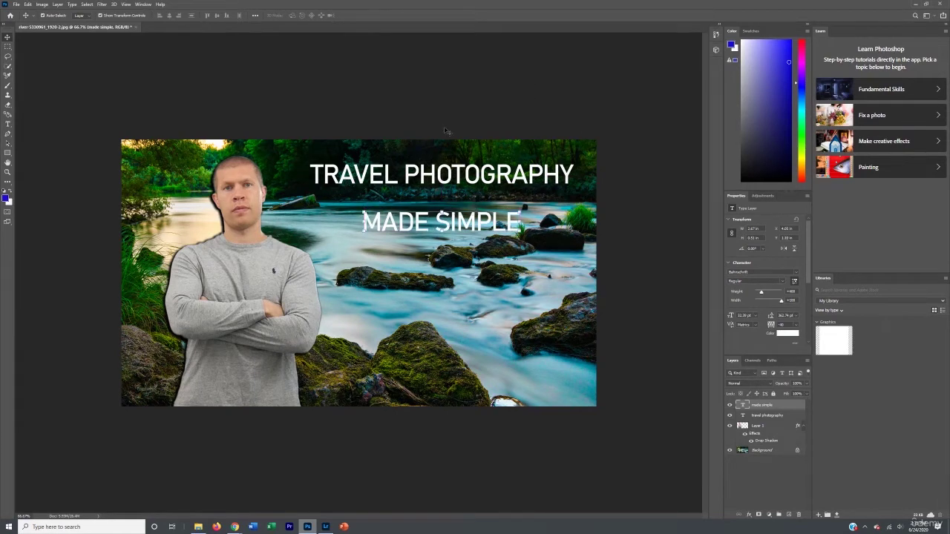
pyautogui.click(395, 287)
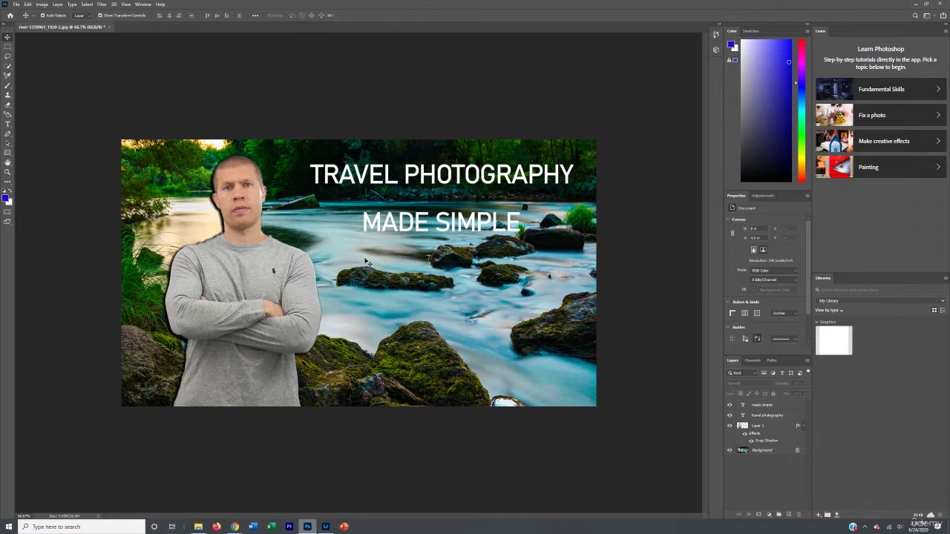
# Step: Draw a rectangular marquee snugly around the TRAVEL PHOTOGRAPHY title, redrawing until it fits
pyautogui.click(393, 222)
pyautogui.click(399, 173)
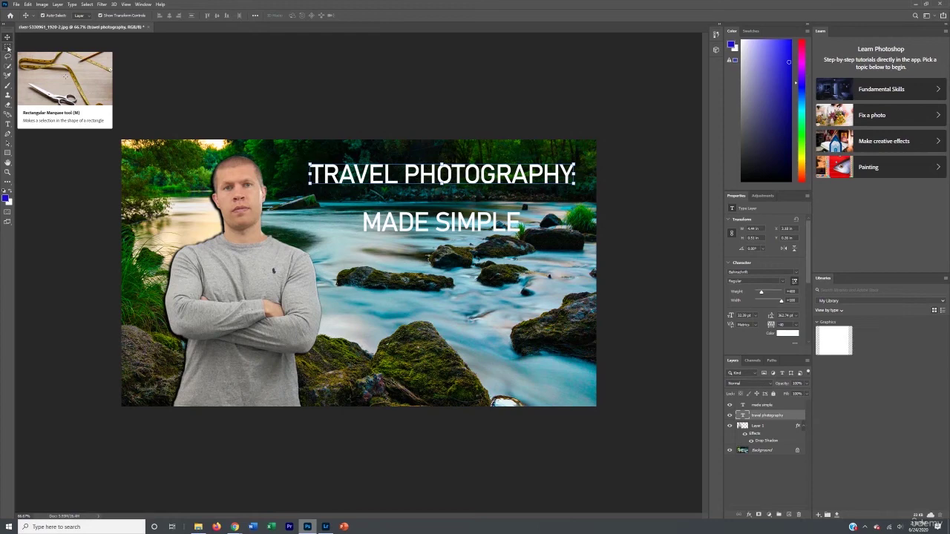
pyautogui.click(7, 47)
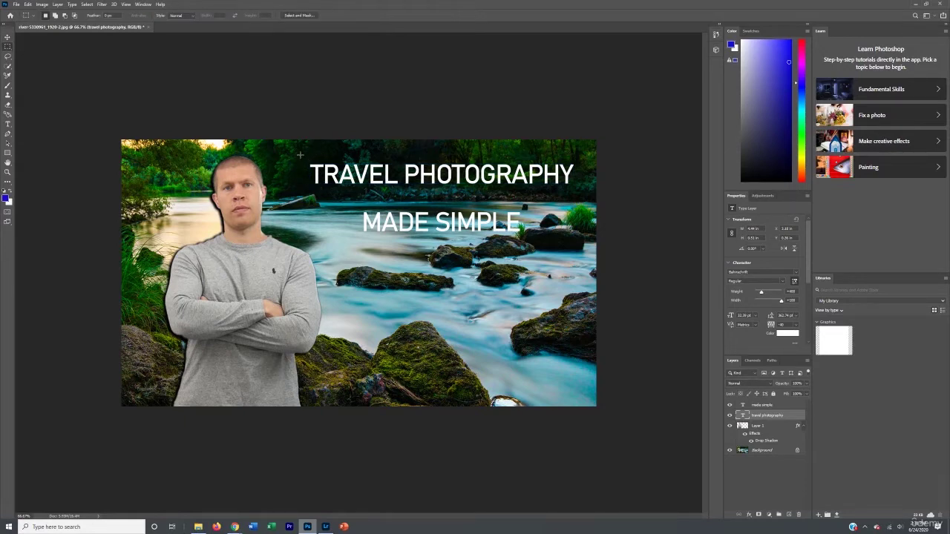
pyautogui.moveTo(300, 155); pyautogui.dragTo(580, 193)
pyautogui.click(412, 172)
pyautogui.moveTo(305, 161); pyautogui.dragTo(383, 165)
pyautogui.moveTo(575, 186); pyautogui.dragTo(575, 185)
pyautogui.click(298, 164)
pyautogui.moveTo(578, 190); pyautogui.dragTo(579, 189)
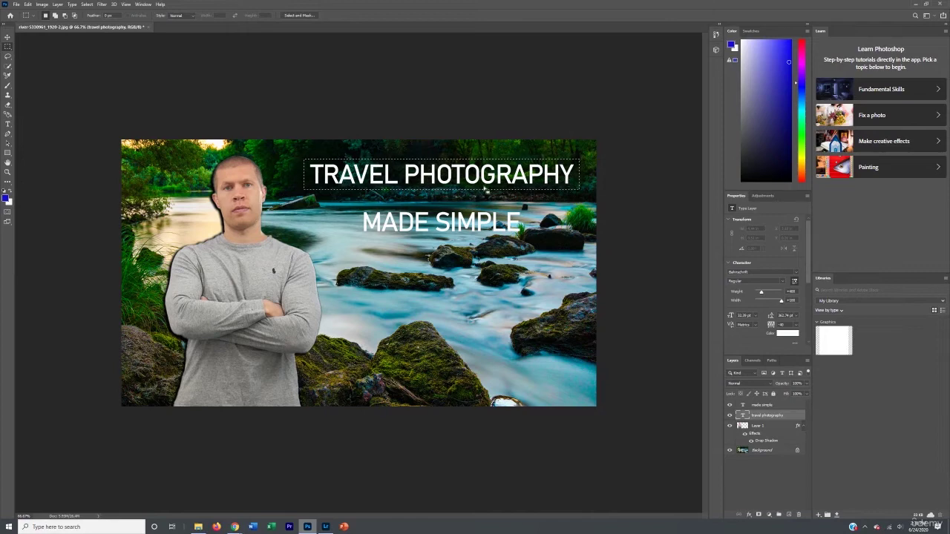
pyautogui.rightClick(405, 184)
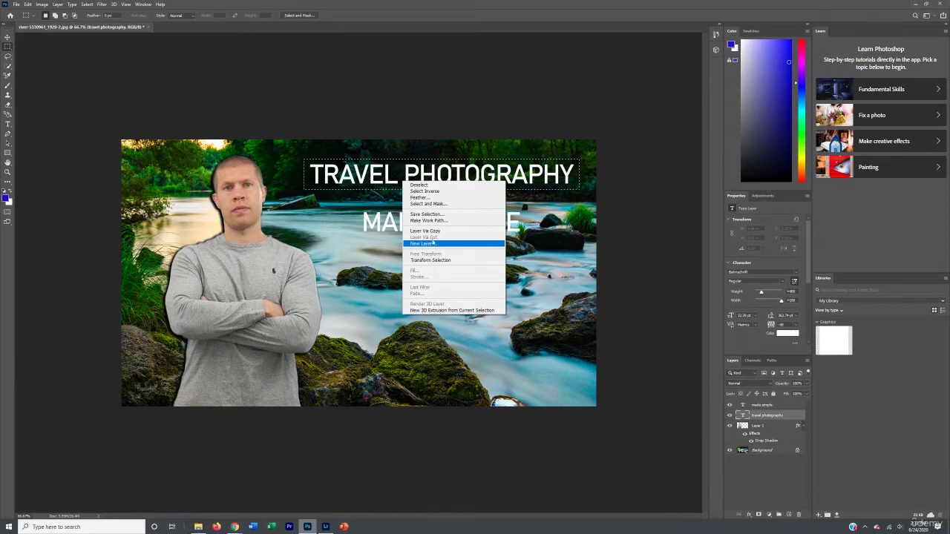
# Step: Create a new layer, Layer 2, from the selection's context menu
pyautogui.rightClick(394, 170)
pyautogui.rightClick(395, 171)
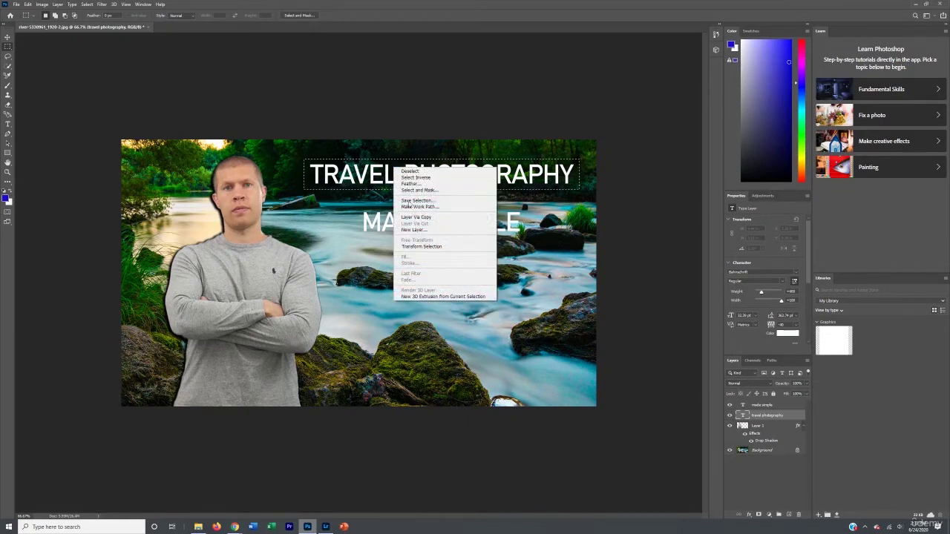
pyautogui.click(414, 230)
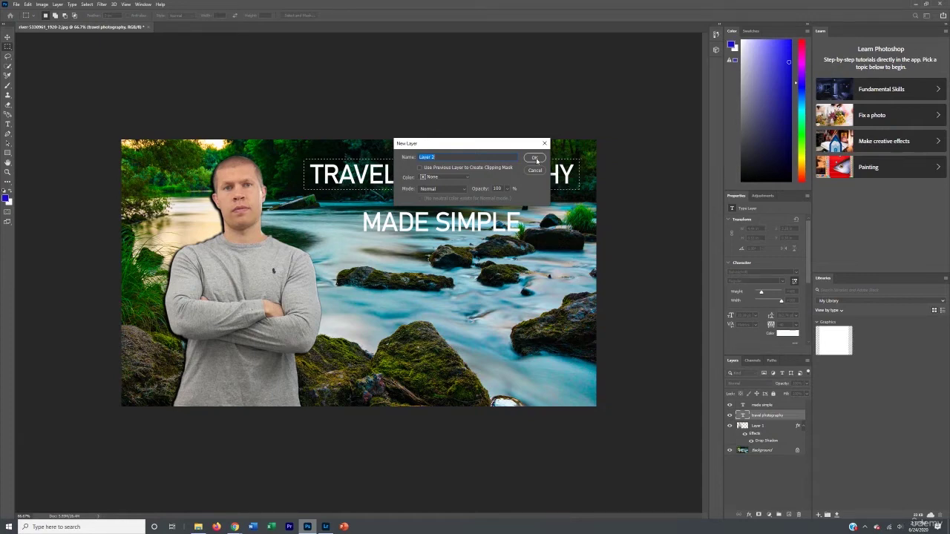
pyautogui.click(534, 159)
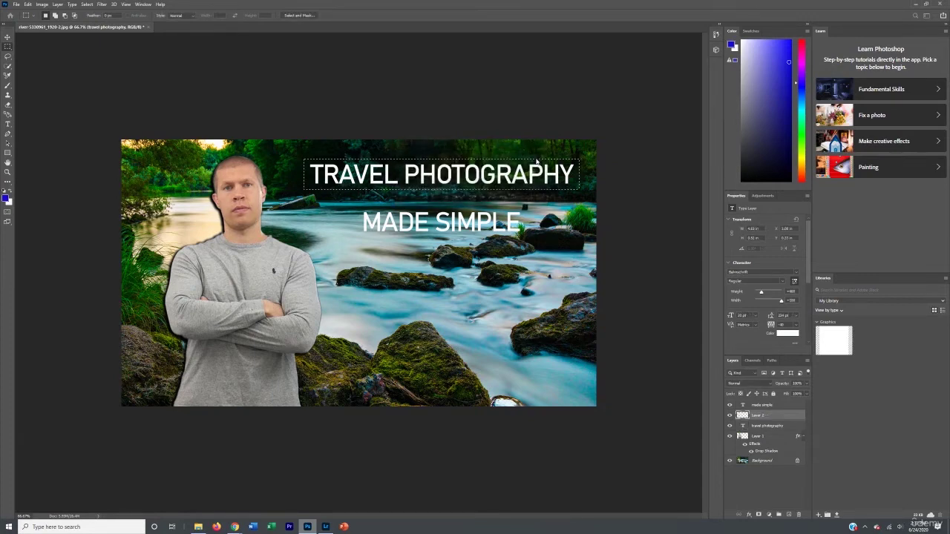
# Step: Fill the selection with black and move Layer 2 beneath the title text
pyautogui.rightClick(464, 181)
pyautogui.click(475, 269)
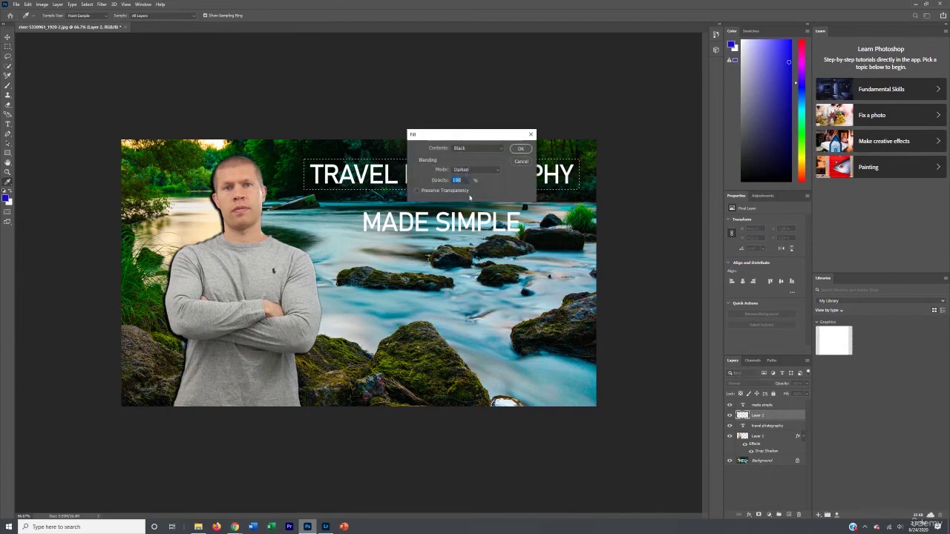
pyautogui.click(471, 148)
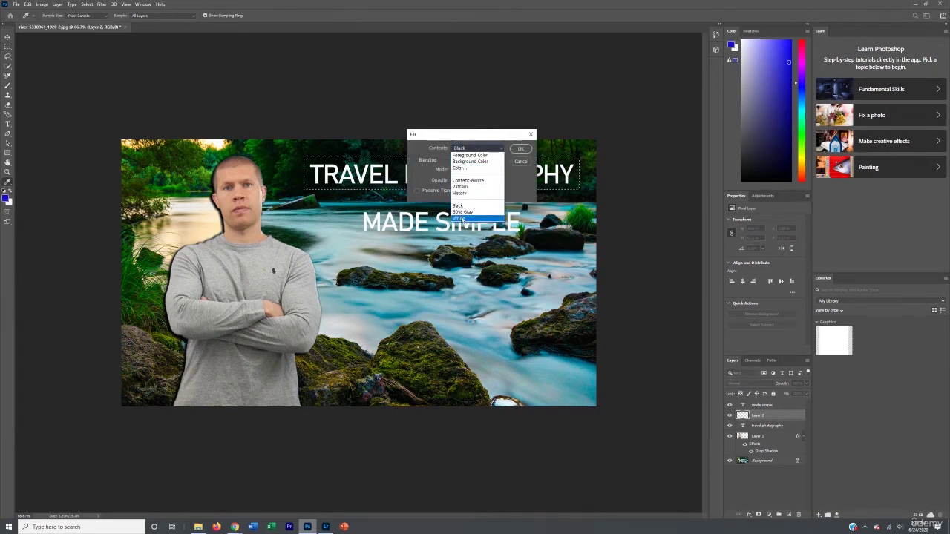
pyautogui.click(464, 203)
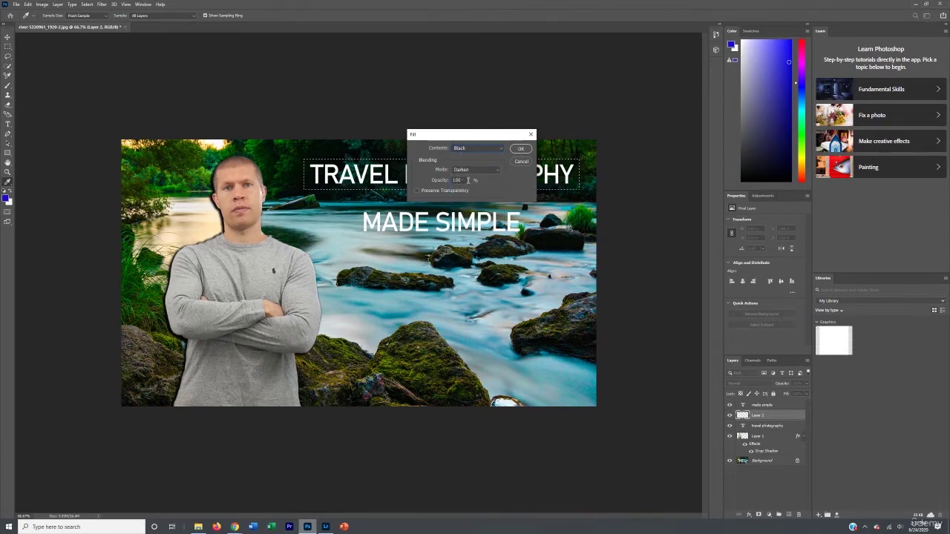
pyautogui.click(520, 149)
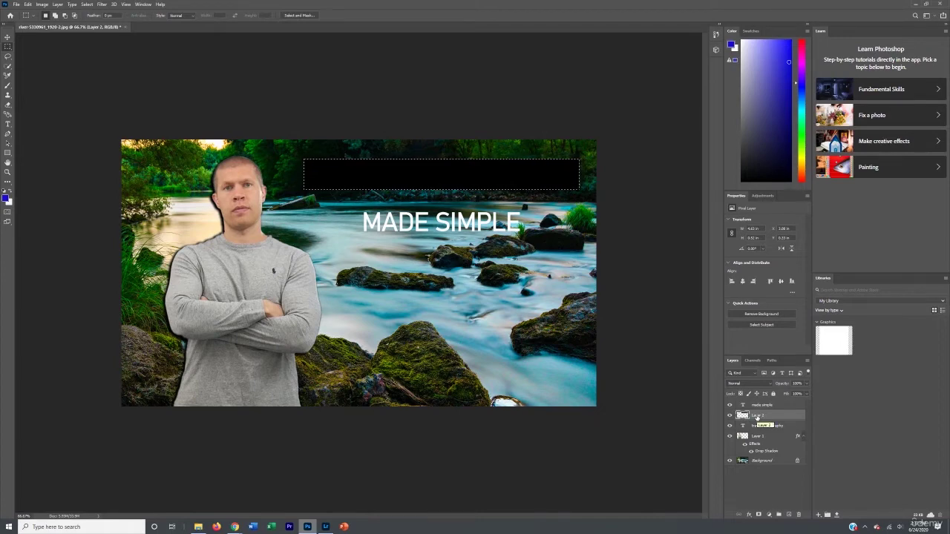
pyautogui.moveTo(757, 417)
pyautogui.mouseDown()
pyautogui.moveTo(756, 401)
pyautogui.moveTo(763, 427)
pyautogui.moveTo(765, 413)
pyautogui.mouseUp()
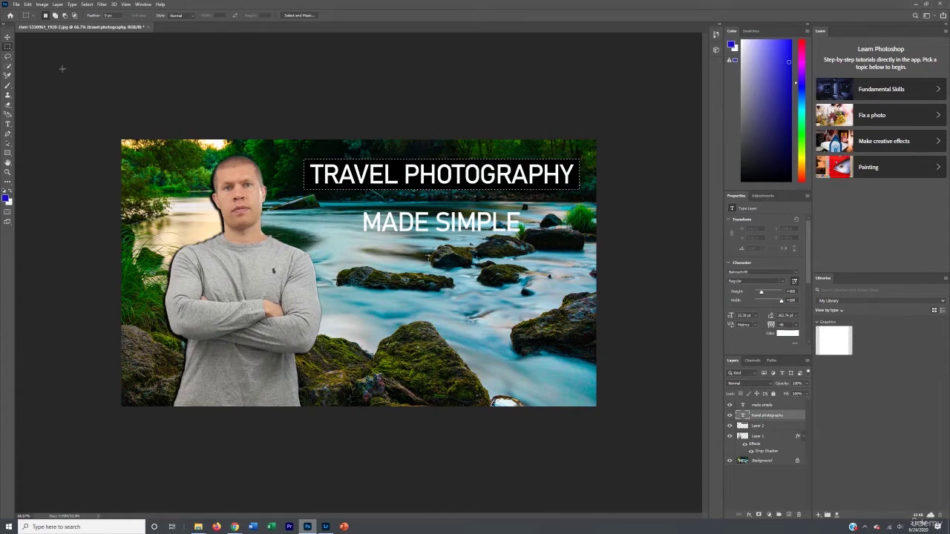
# Step: Select a rectangle around MADE SIMPLE and create new Layer 3
pyautogui.hotkey('ctrl', 'd')
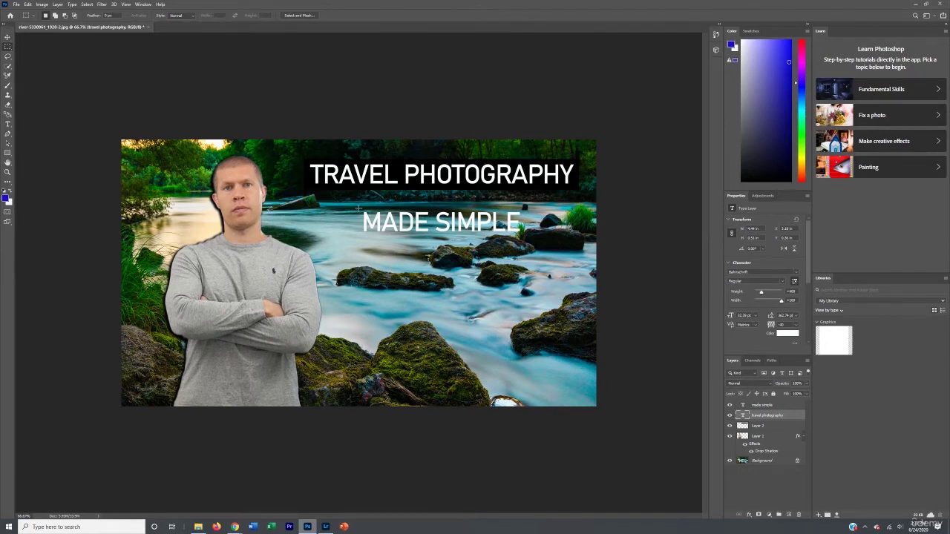
pyautogui.moveTo(358, 209); pyautogui.dragTo(521, 234)
pyautogui.rightClick(518, 227)
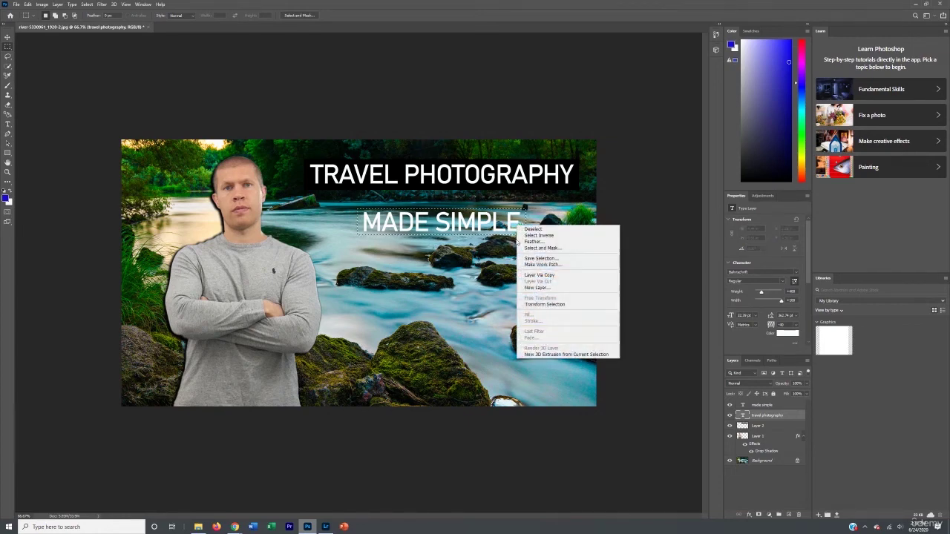
pyautogui.click(537, 287)
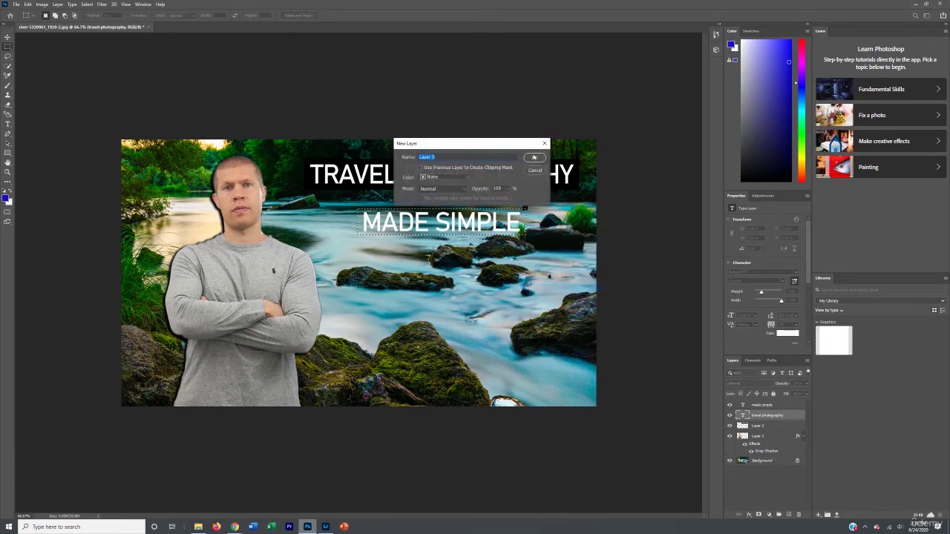
pyautogui.click(533, 157)
# Step: Fill the MADE SIMPLE selection with black and deselect
pyautogui.rightClick(501, 220)
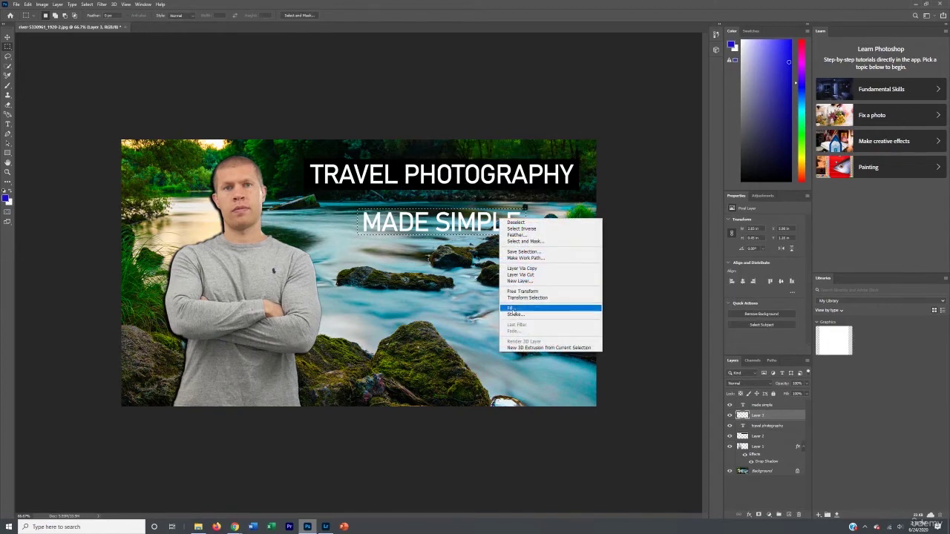
pyautogui.click(512, 308)
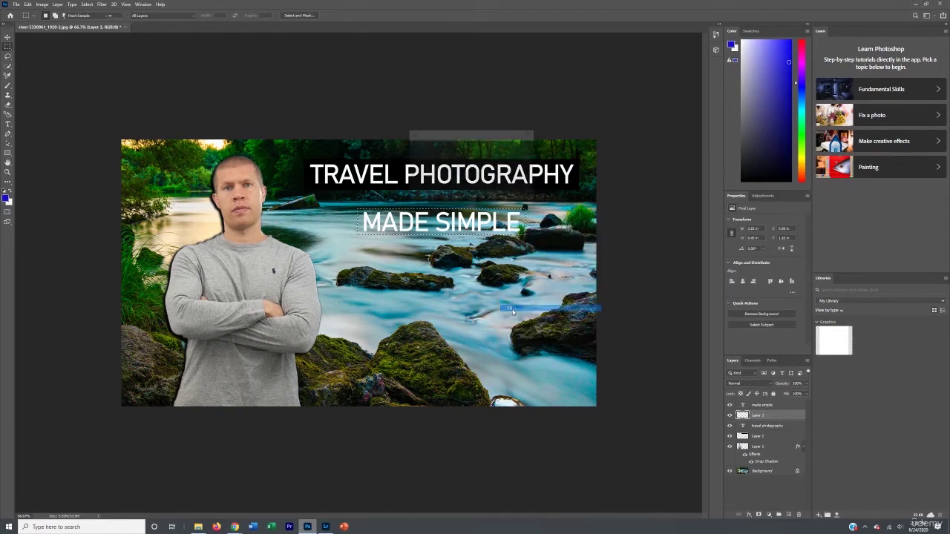
pyautogui.click(520, 147)
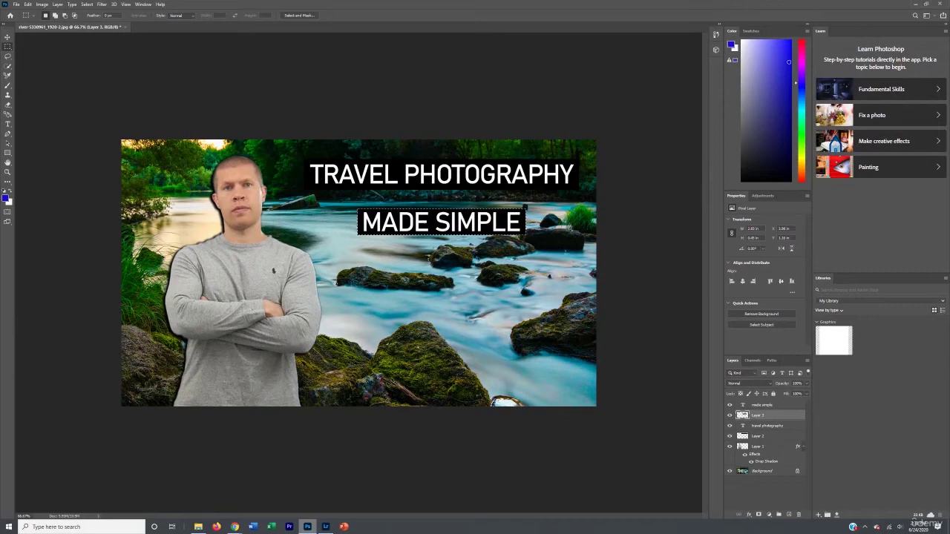
pyautogui.hotkey('ctrl', 'd')
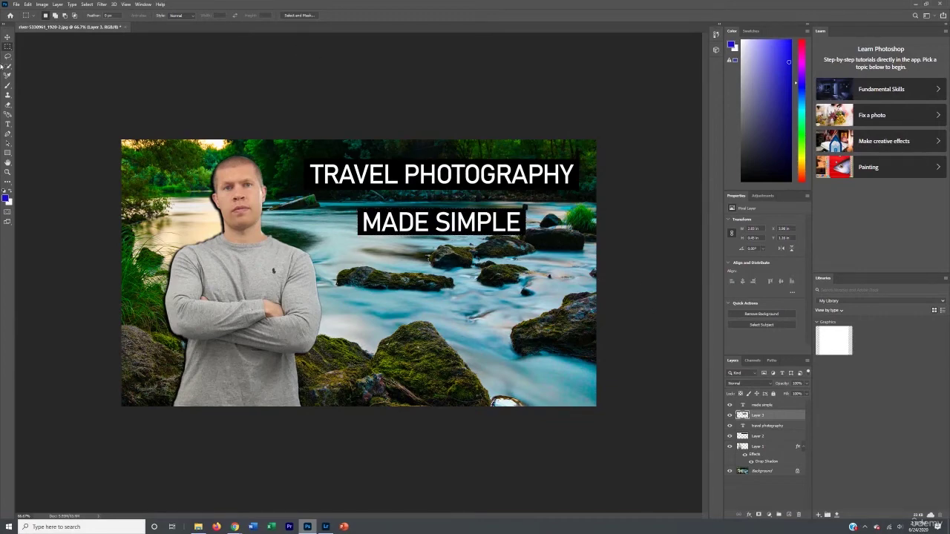
pyautogui.click(7, 39)
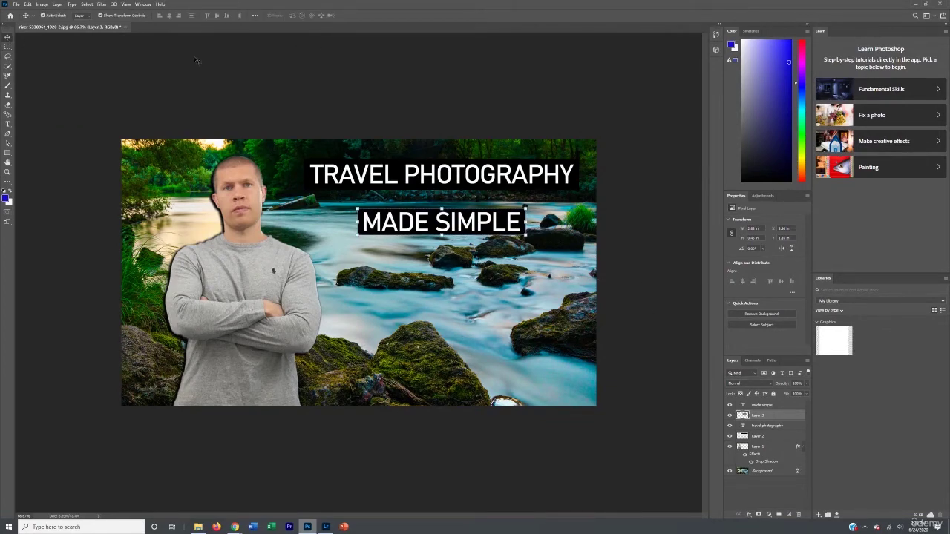
# Step: Move the Layer 3 bar beneath the travel photography layer
pyautogui.click(466, 130)
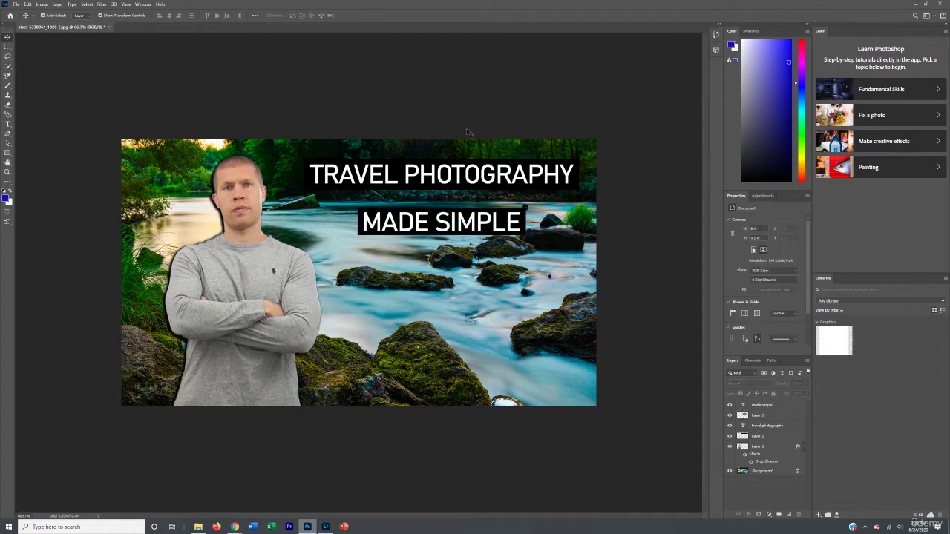
pyautogui.click(437, 221)
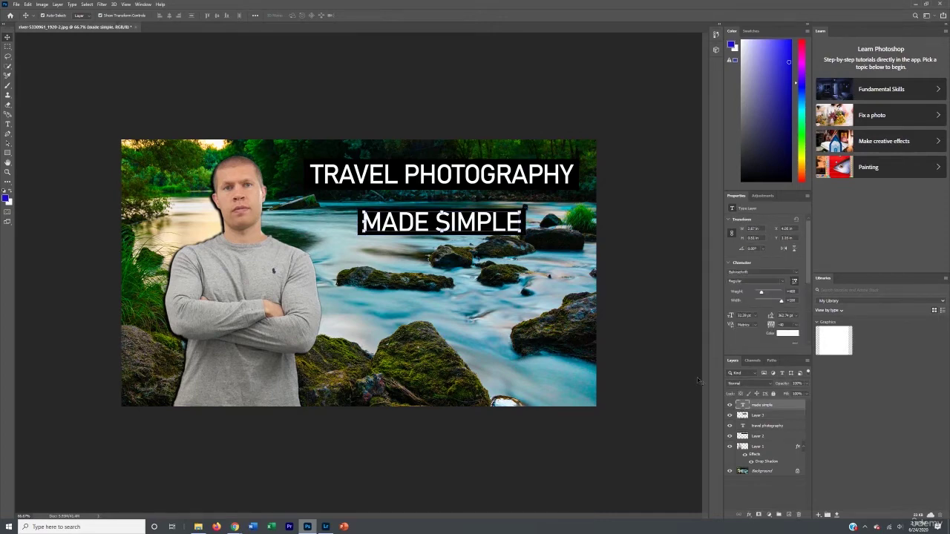
pyautogui.click(677, 403)
pyautogui.moveTo(756, 420); pyautogui.dragTo(757, 430)
# Step: Give the Layer 3 bar an Outer Glow and Drop Shadow
pyautogui.rightClick(756, 429)
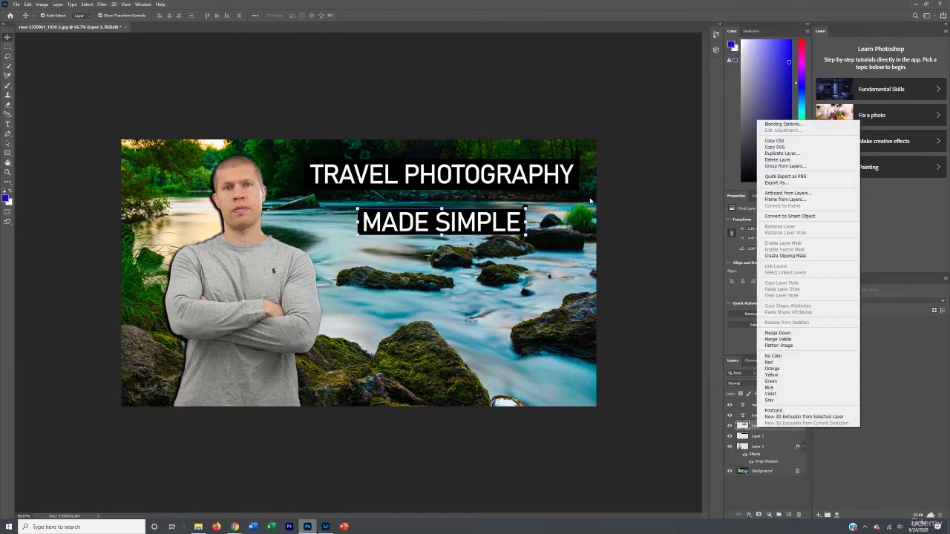
pyautogui.click(762, 124)
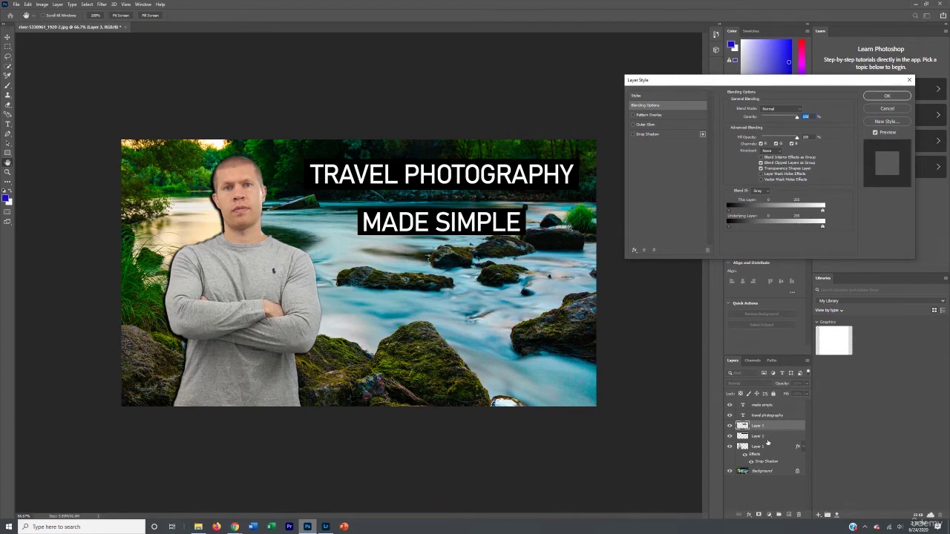
pyautogui.click(632, 125)
pyautogui.click(632, 134)
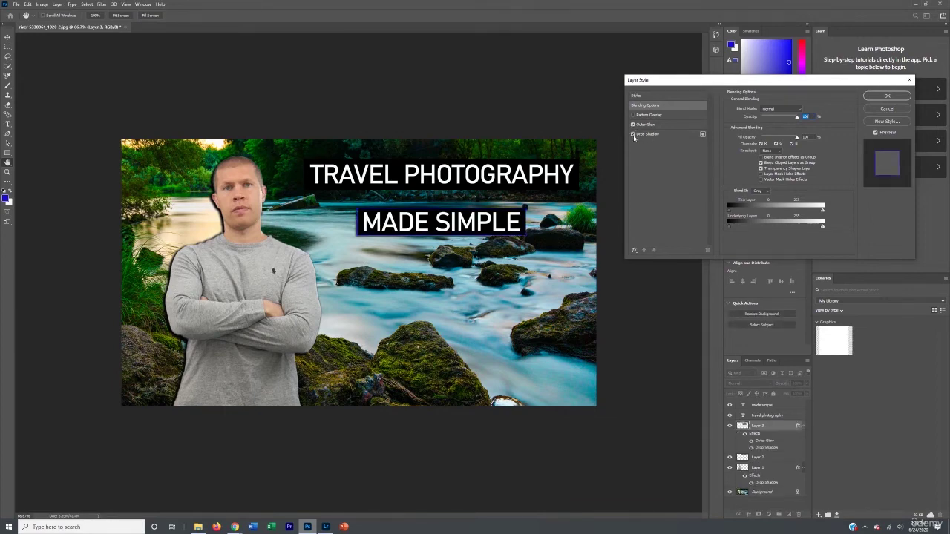
pyautogui.click(887, 96)
pyautogui.click(686, 387)
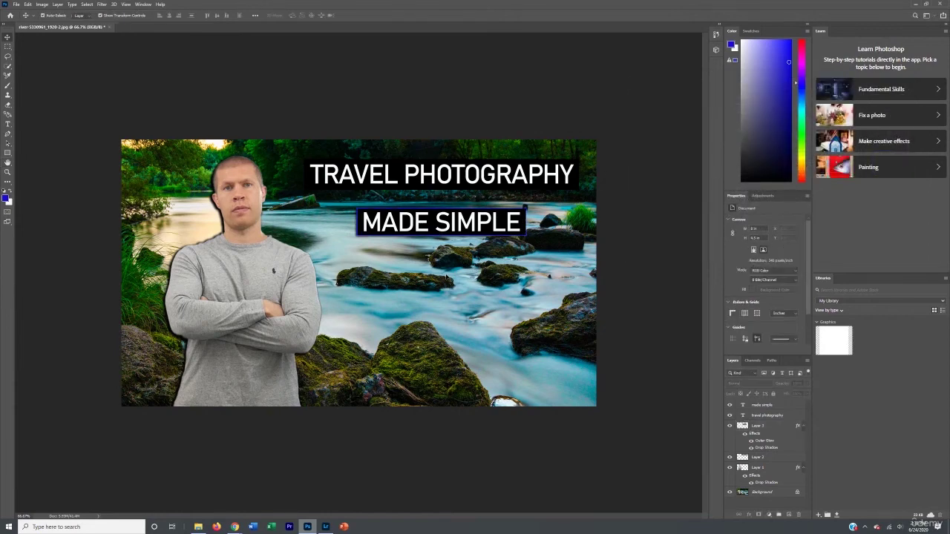
# Step: Set the Layer 3 bar's outer glow colour to cyan (0dbfe5) and apply the style
pyautogui.rightClick(756, 427)
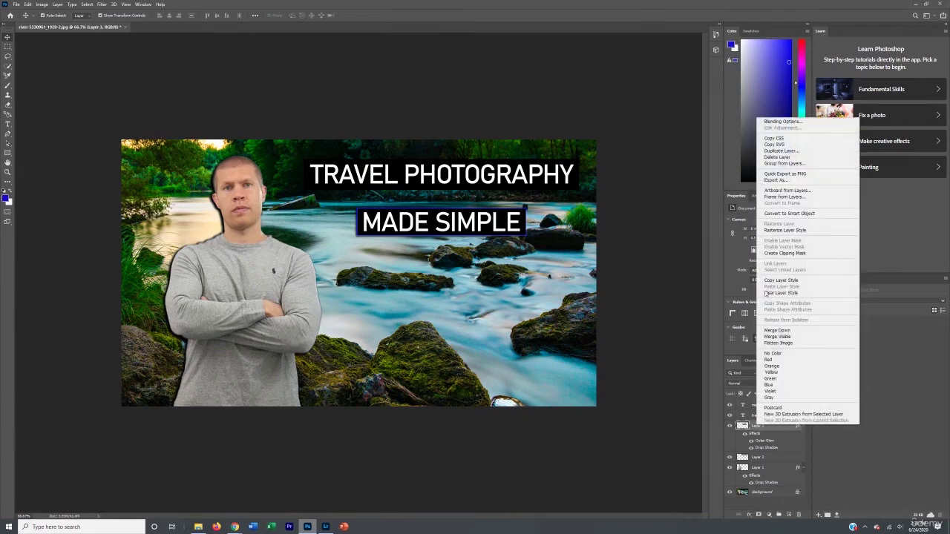
pyautogui.click(771, 122)
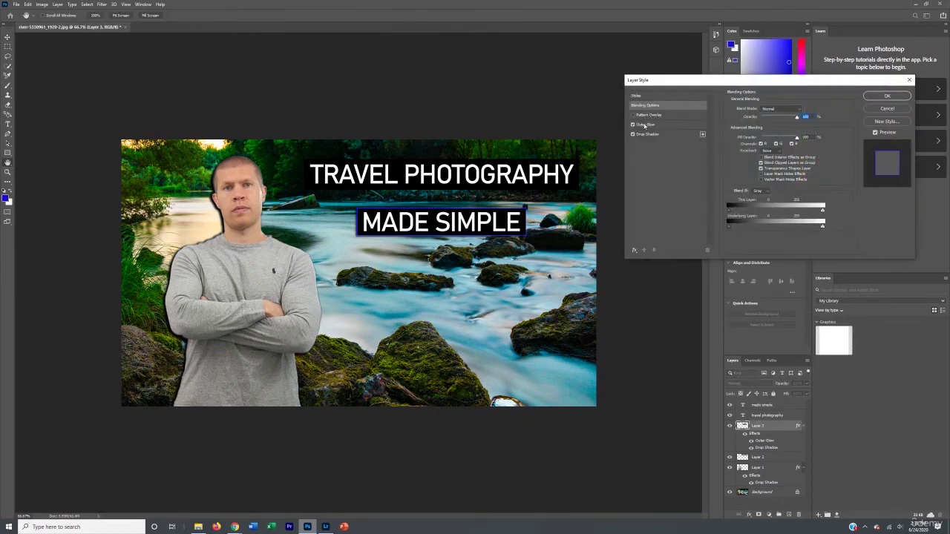
pyautogui.click(646, 125)
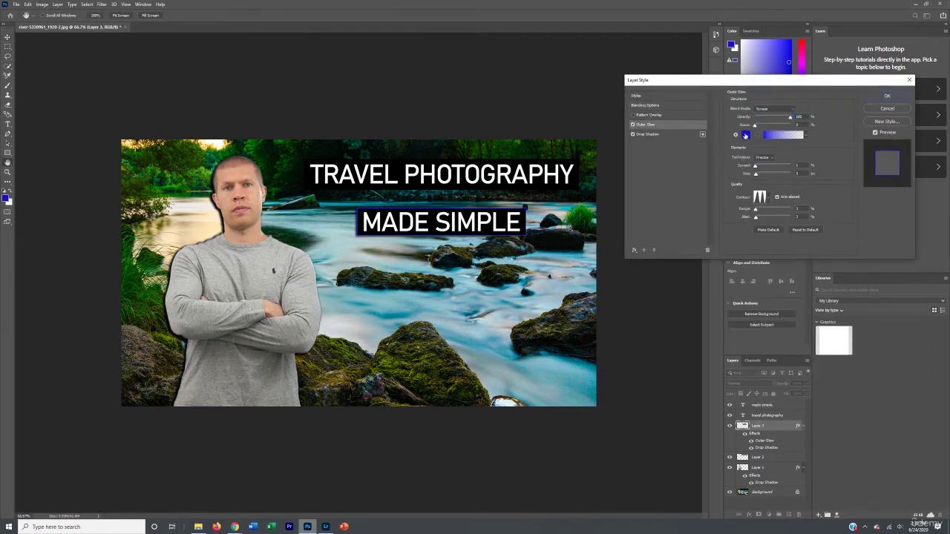
pyautogui.click(745, 135)
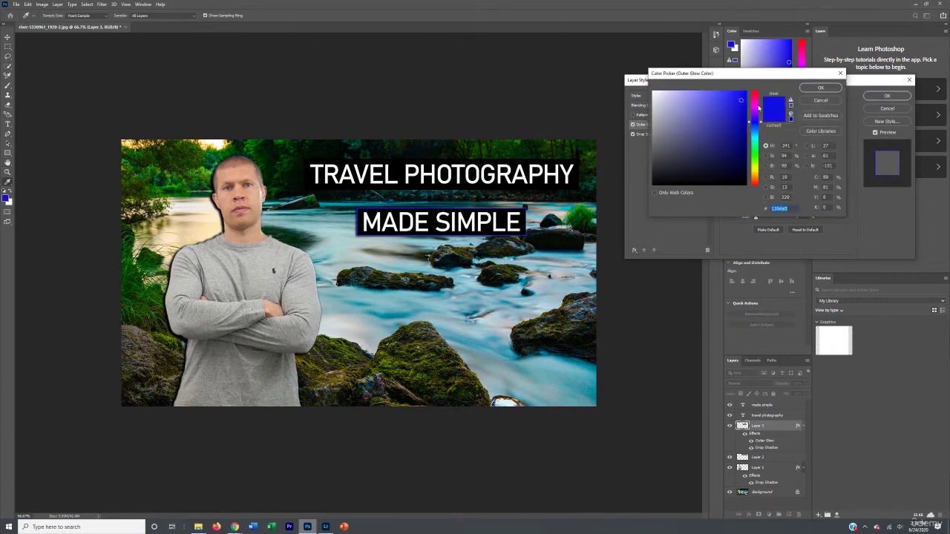
pyautogui.moveTo(756, 123); pyautogui.dragTo(756, 106)
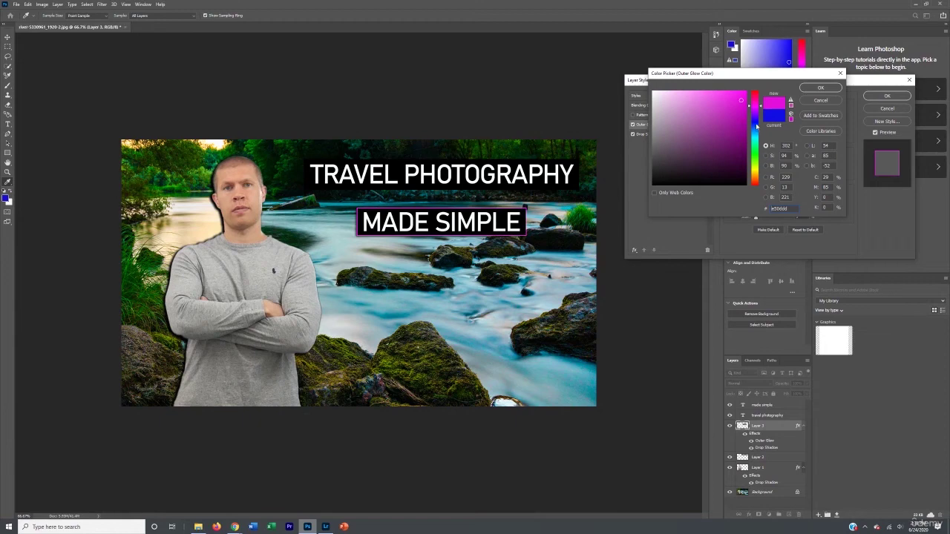
pyautogui.click(755, 137)
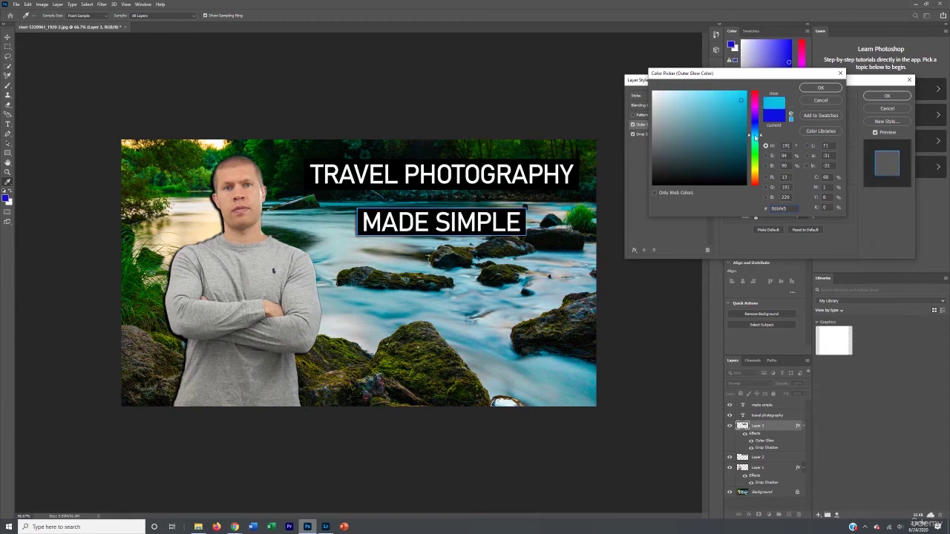
pyautogui.click(809, 87)
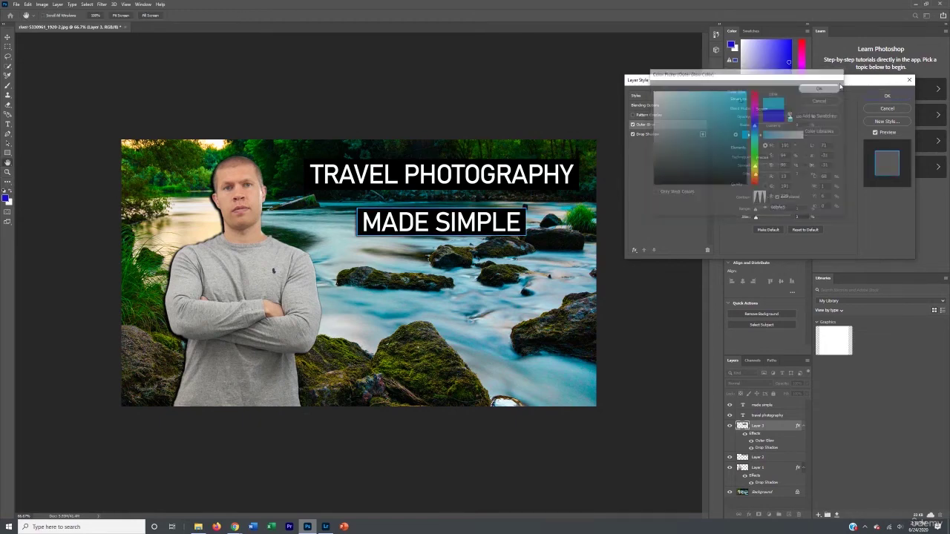
pyautogui.click(881, 96)
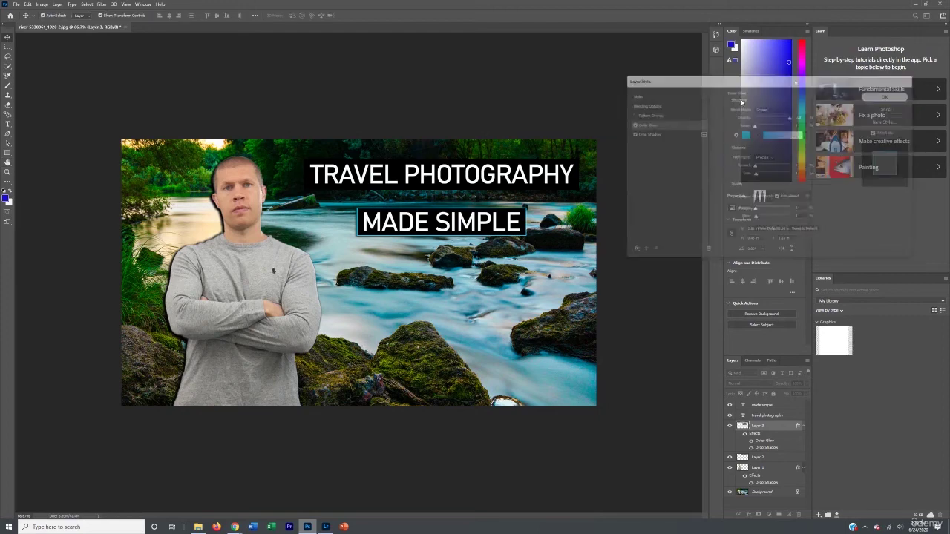
pyautogui.click(316, 178)
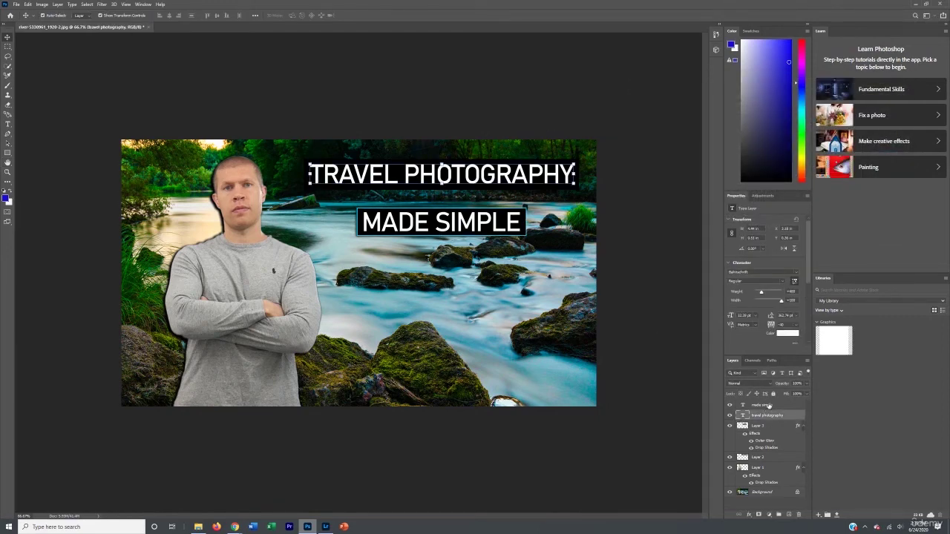
# Step: Add the cyan Outer Glow and Drop Shadow effects to Layer 2, the TRAVEL PHOTOGRAPHY bar
pyautogui.rightClick(761, 460)
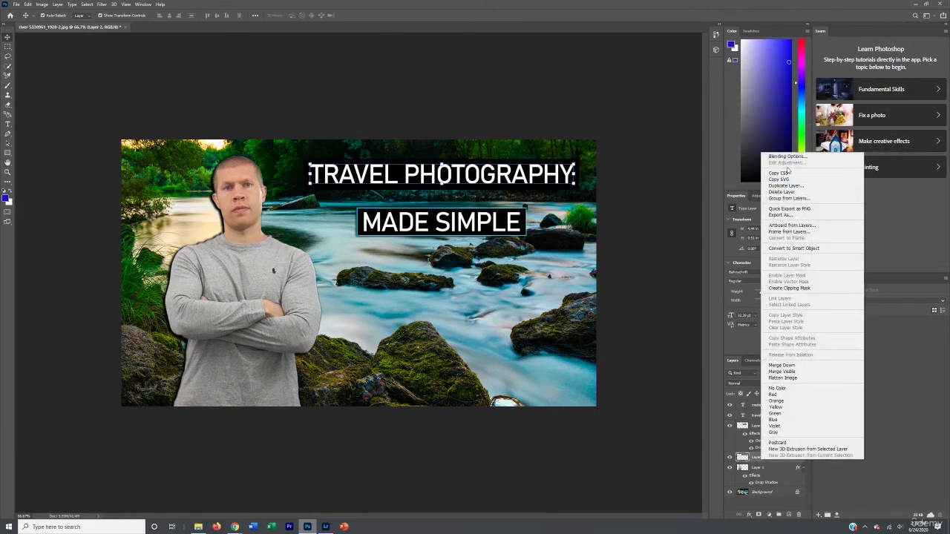
pyautogui.click(785, 157)
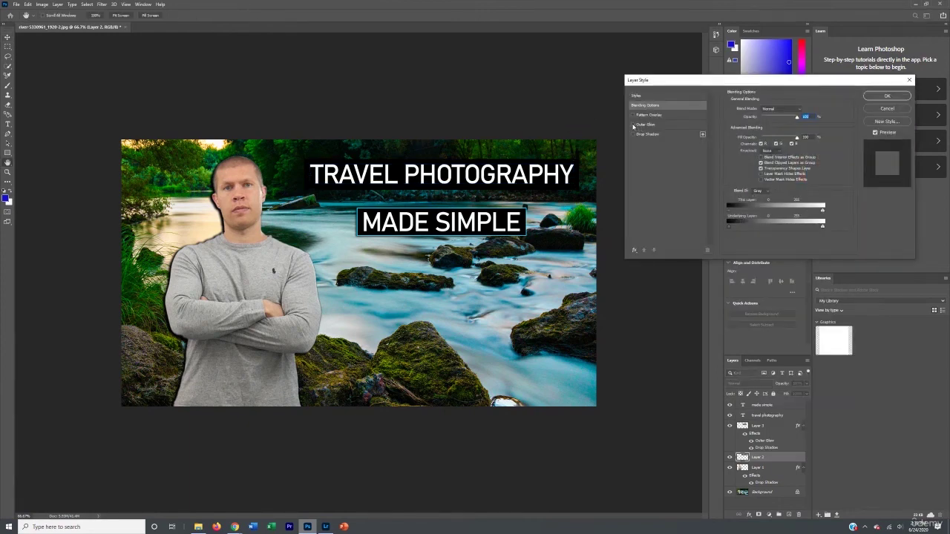
pyautogui.click(633, 125)
pyautogui.click(633, 134)
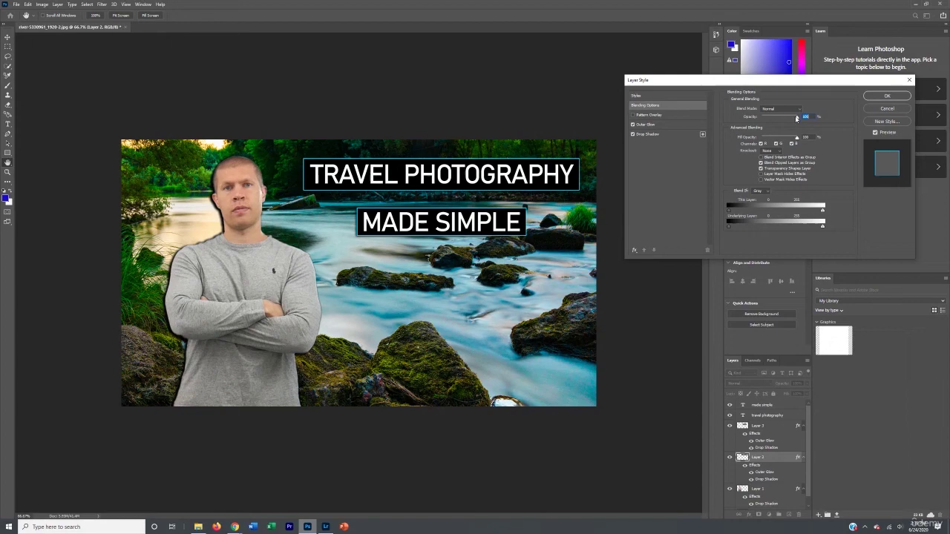
pyautogui.click(885, 97)
pyautogui.press('v')
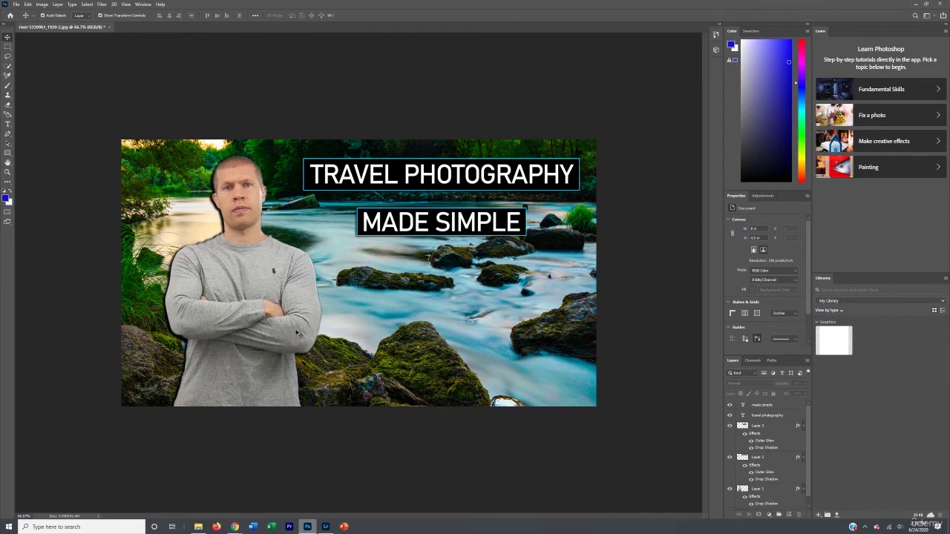
# Step: Nudge the MADE SIMPLE text slightly left and down under TRAVEL PHOTOGRAPHY, then check and commit the text
pyautogui.click(358, 212)
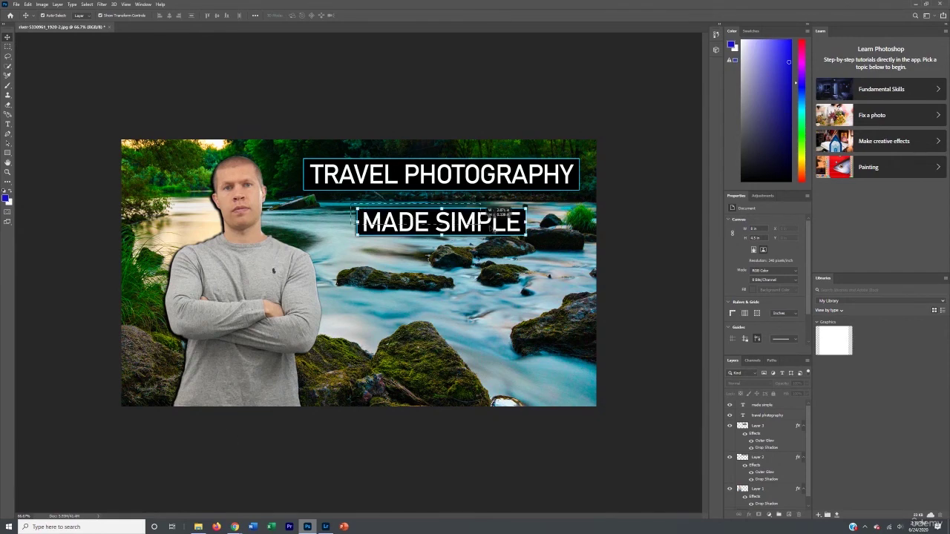
pyautogui.moveTo(523, 213)
pyautogui.mouseDown()
pyautogui.moveTo(531, 222)
pyautogui.moveTo(520, 291)
pyautogui.moveTo(464, 224)
pyautogui.moveTo(511, 218)
pyautogui.mouseUp()
pyautogui.click(348, 245)
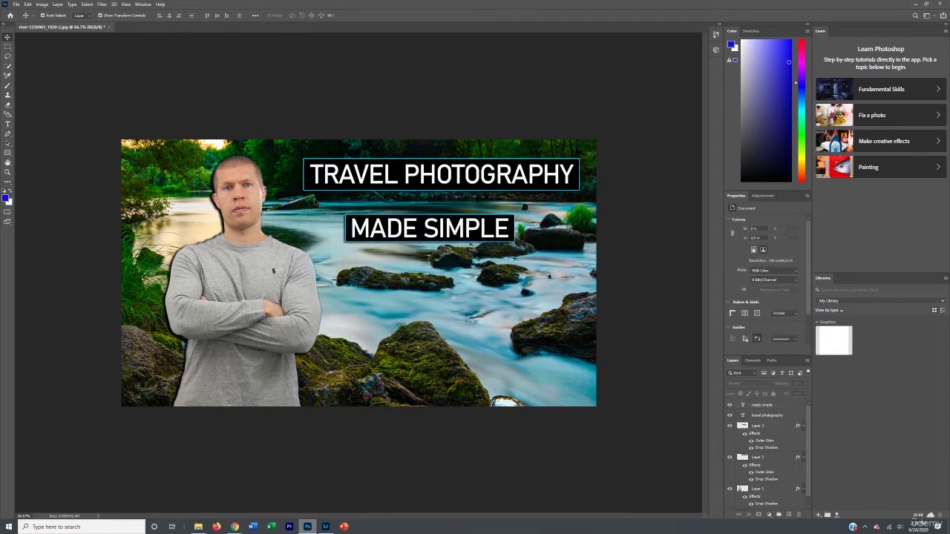
pyautogui.doubleClick(474, 230)
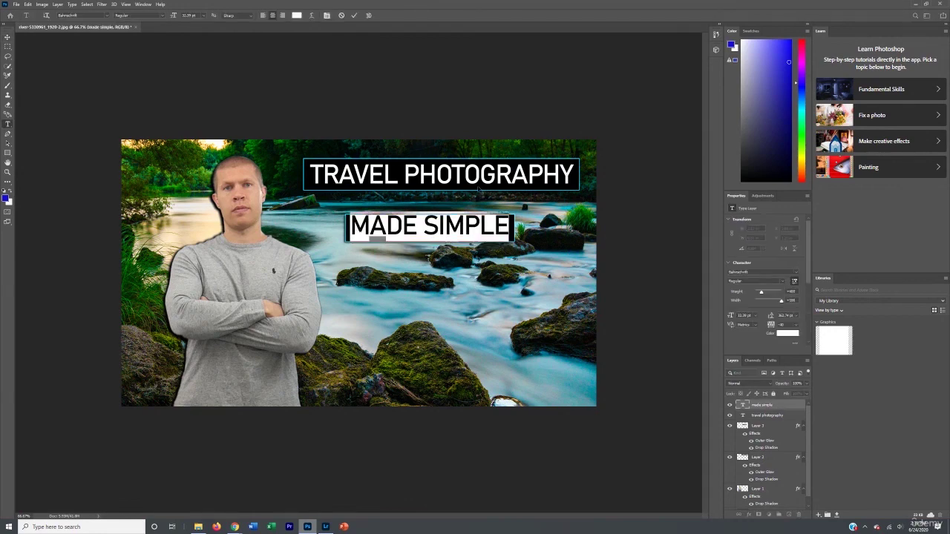
pyautogui.click(579, 98)
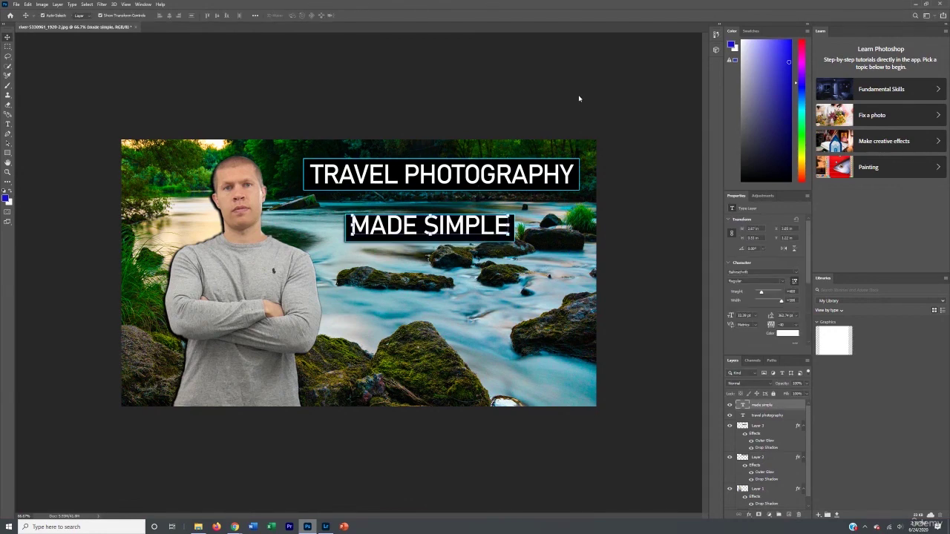